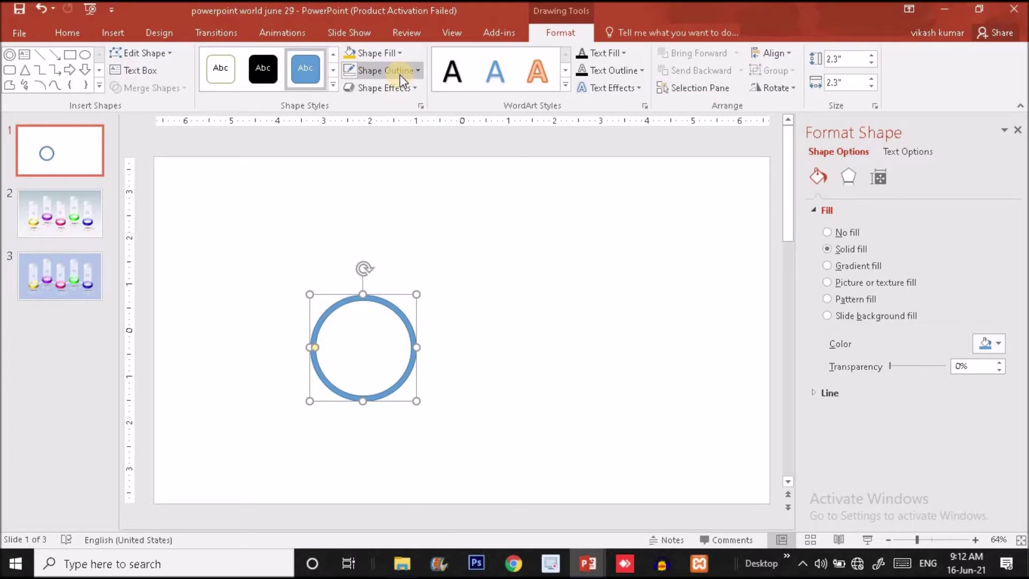
Step: Remove the outline from the blue ring on slide 1
left_click(938, 538)
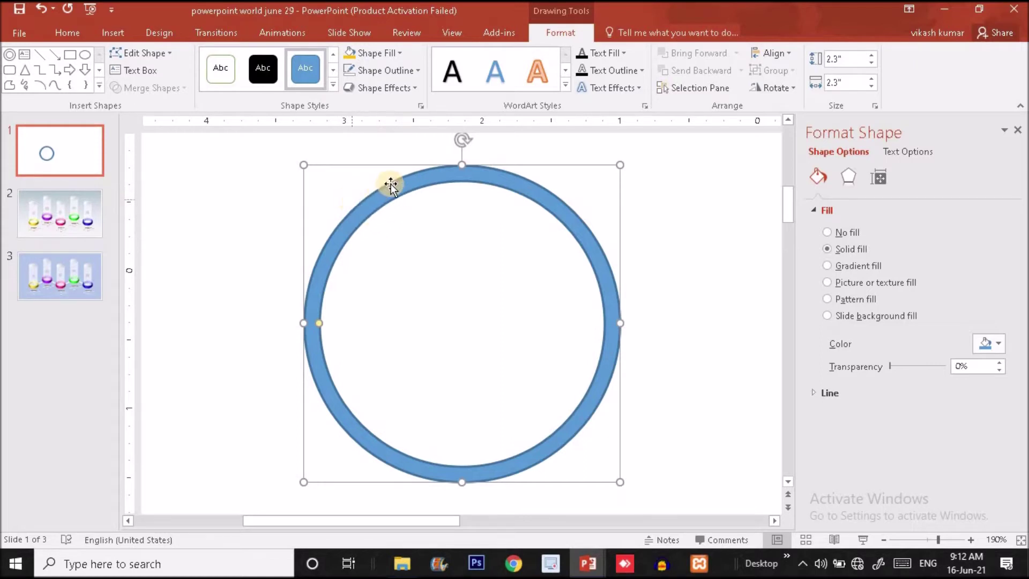
left_click(354, 234)
left_click(391, 66)
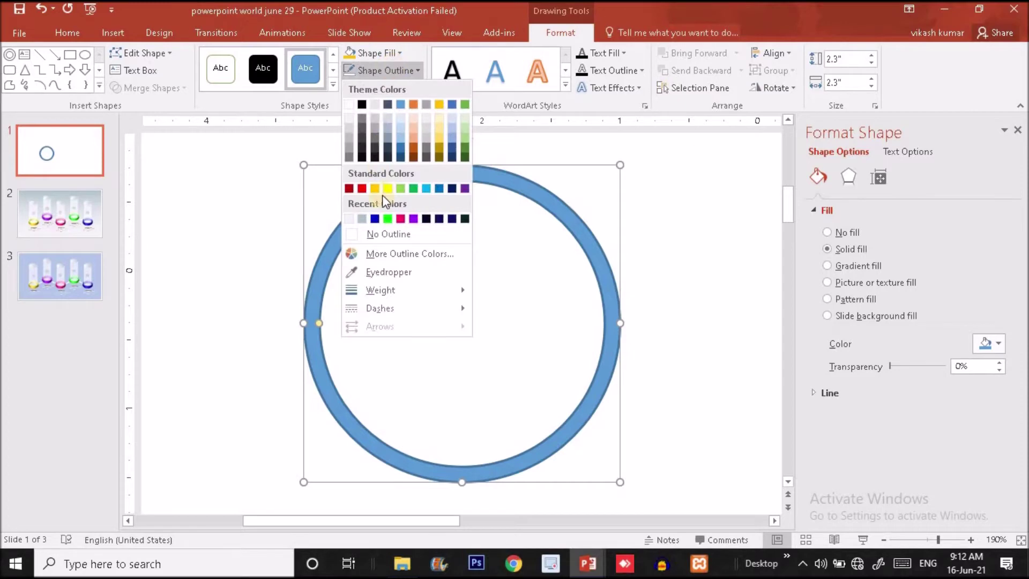
left_click(382, 235)
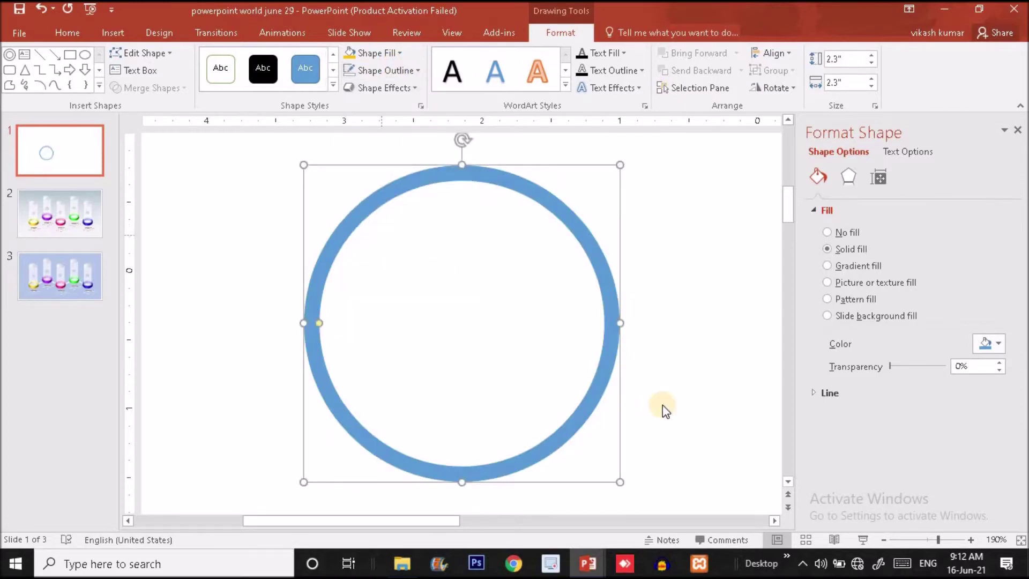
Step: Shrink the ring about its centre to about 1.64" by 1.64"
left_click(924, 542)
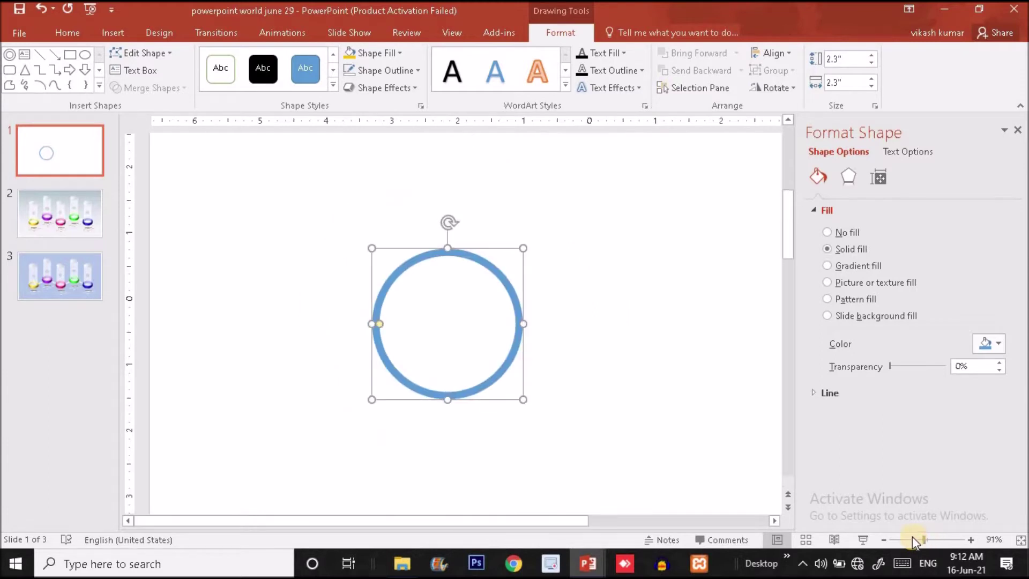
left_click(916, 538)
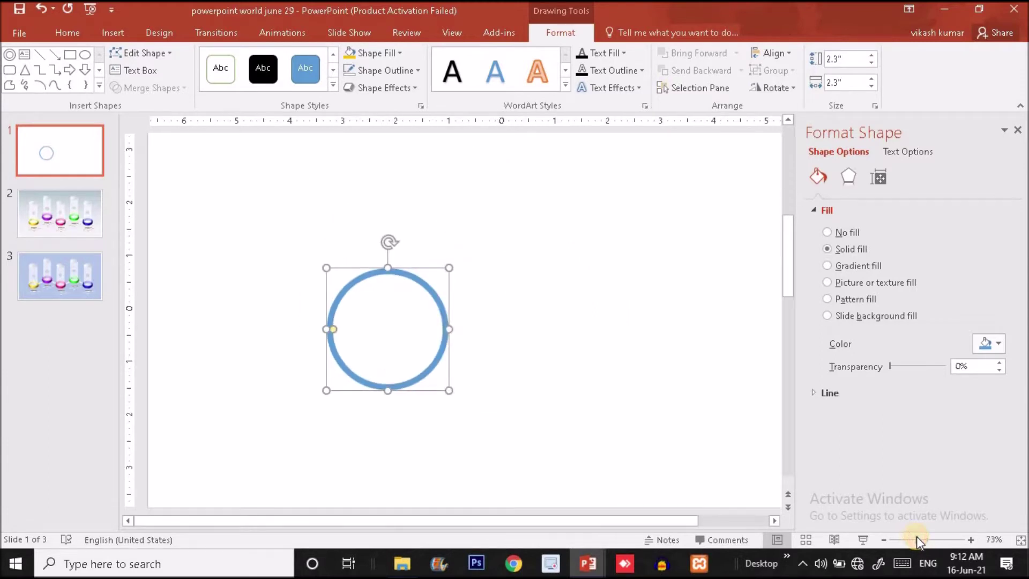
left_click(918, 542)
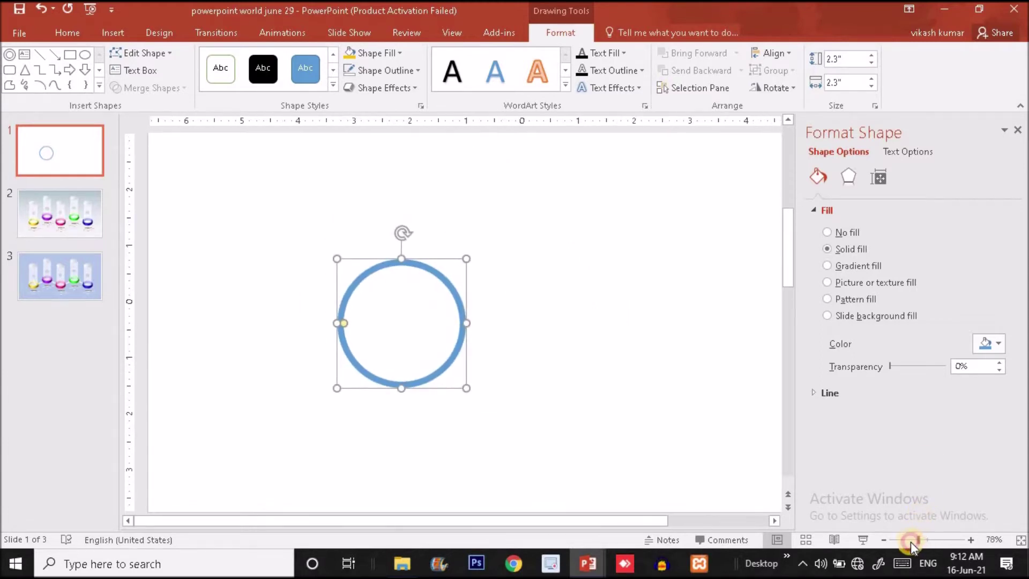
left_click(918, 537)
left_click_drag(915, 537, 911, 537)
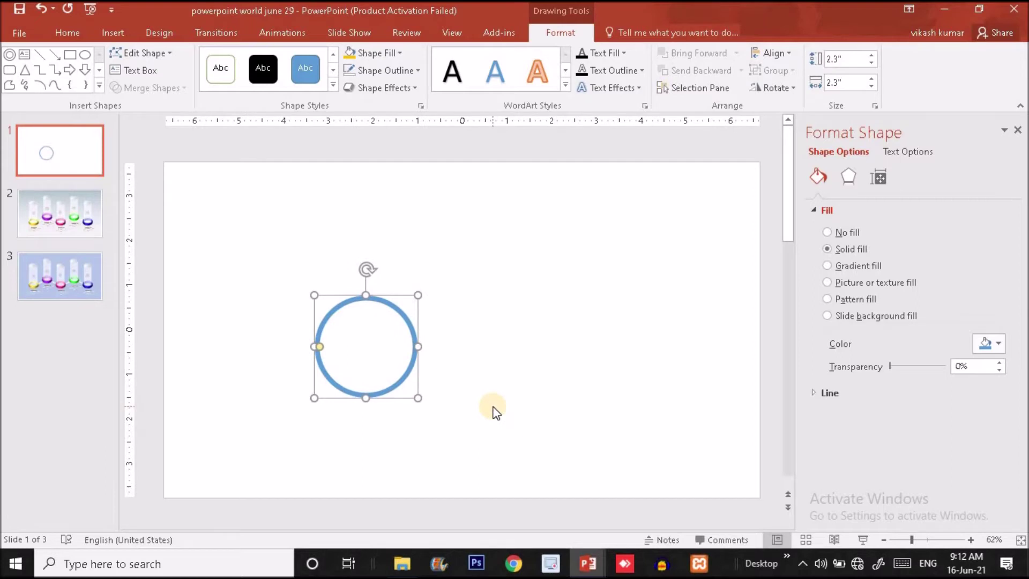
left_click_drag(418, 398, 401, 383)
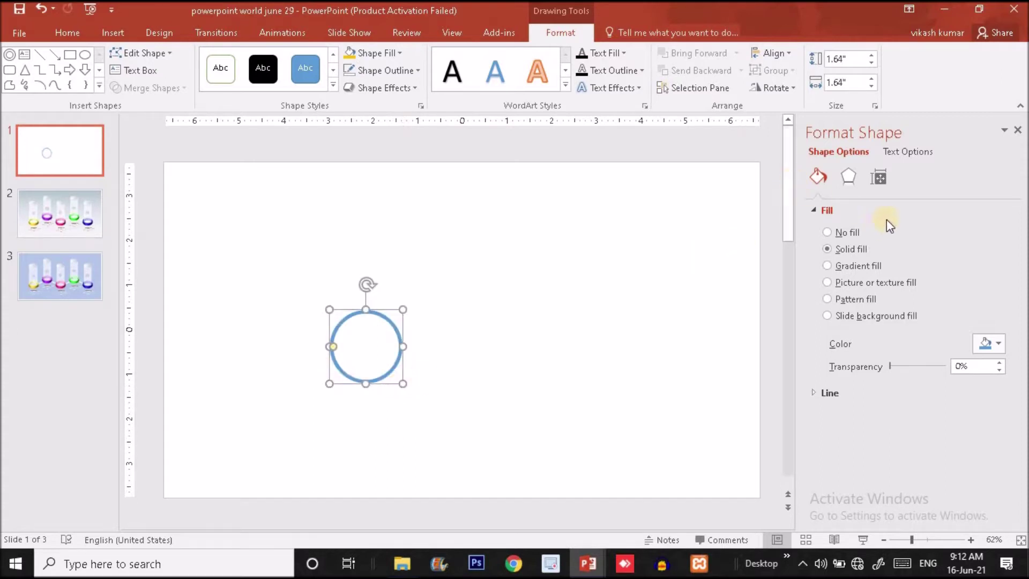
left_click(854, 179)
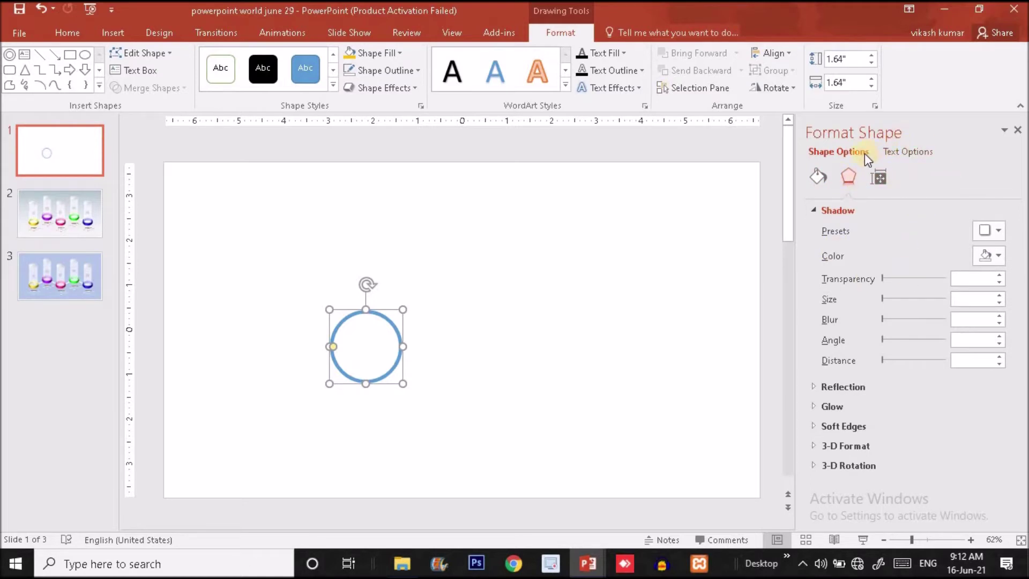
right_click(373, 359)
left_click(397, 346)
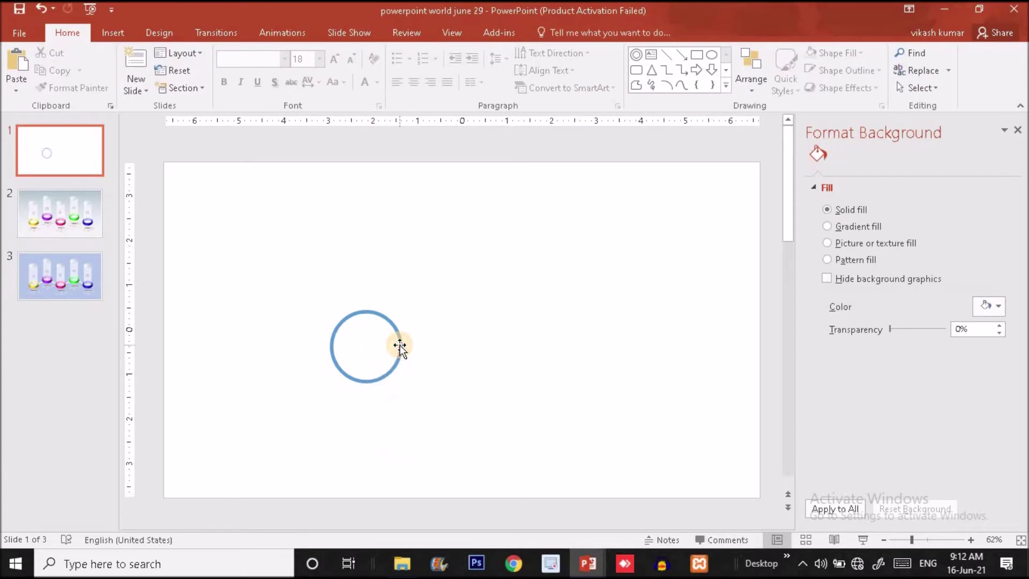
left_click(400, 345)
right_click(400, 345)
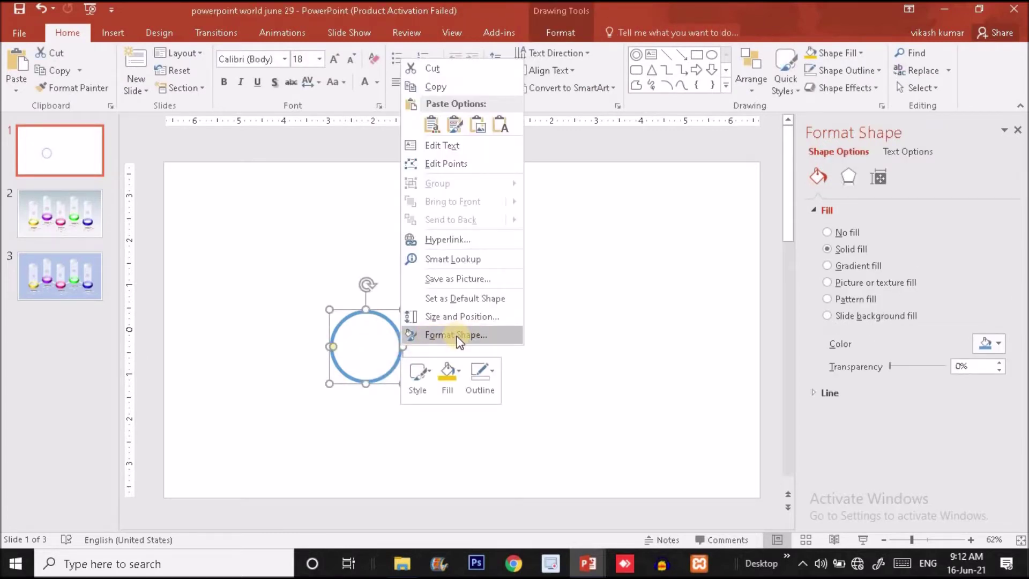
left_click(603, 303)
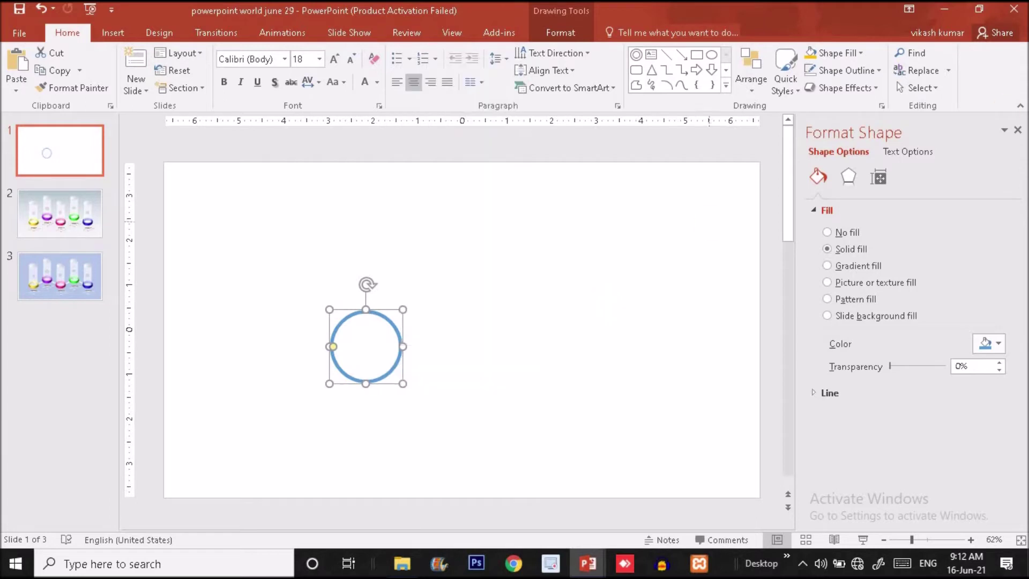
left_click(1017, 130)
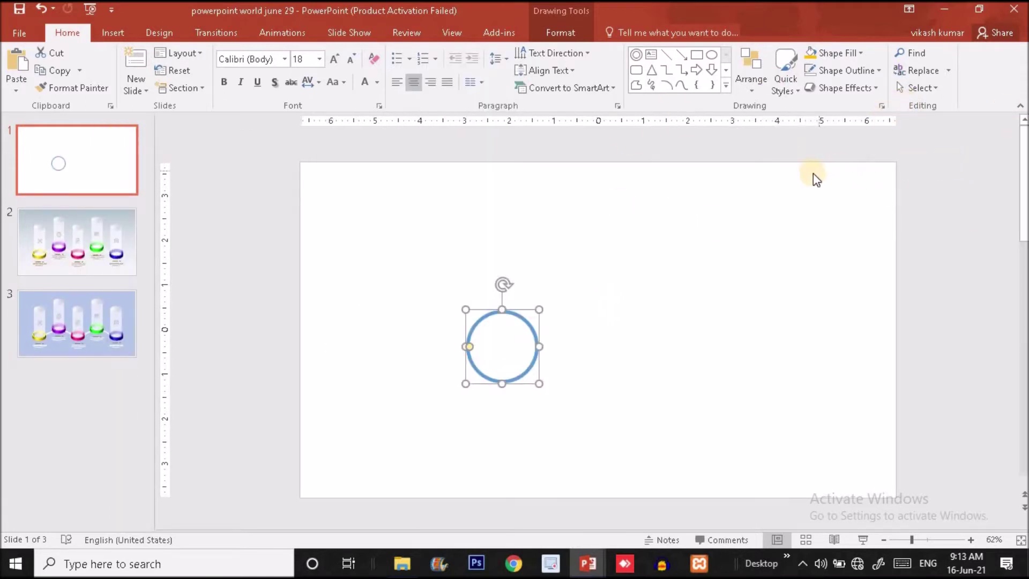
Step: In the ring's 3-D format, set the top bevel height to 33 pt and its width to 0 pt
right_click(535, 366)
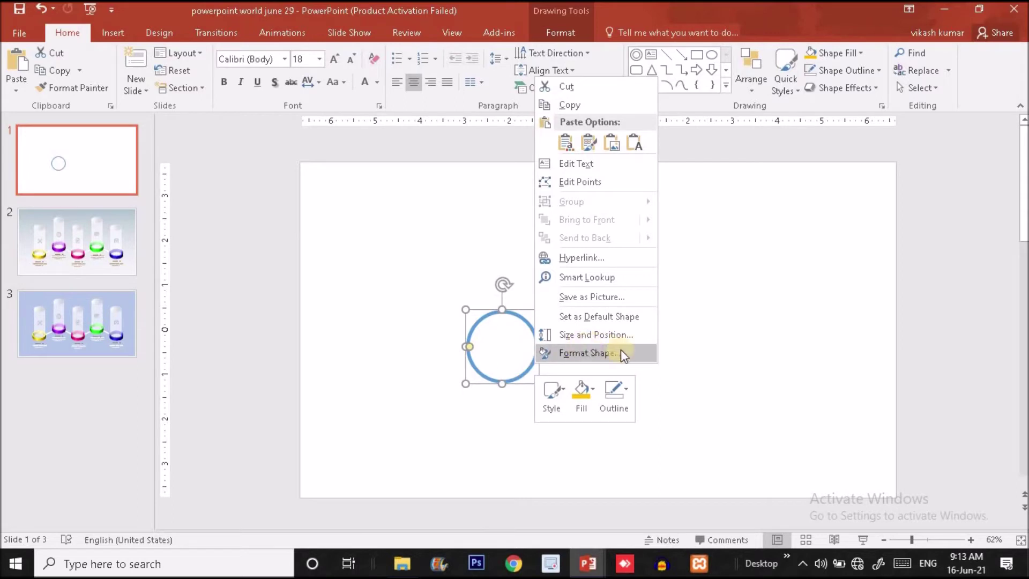
left_click(589, 353)
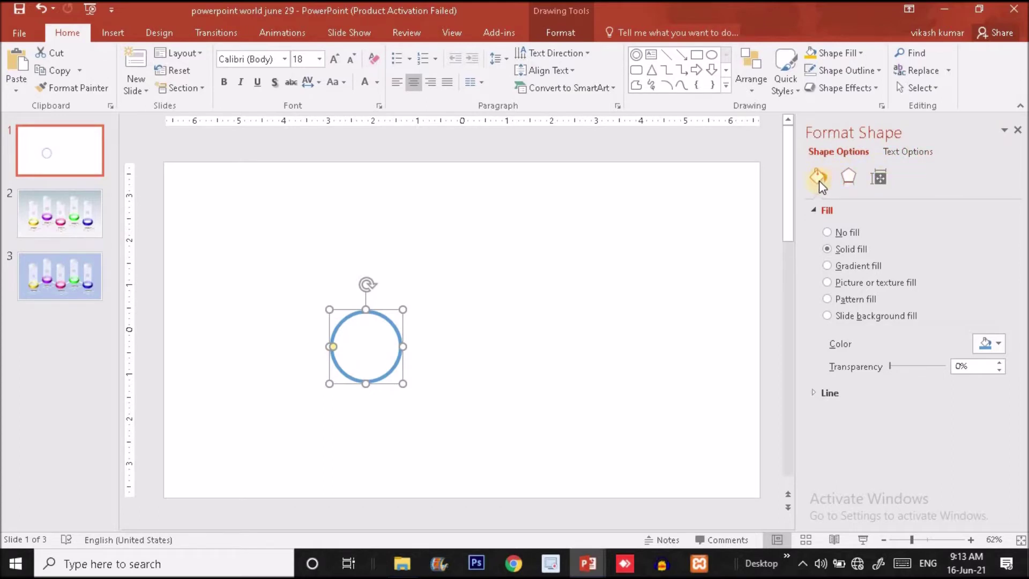
left_click(849, 177)
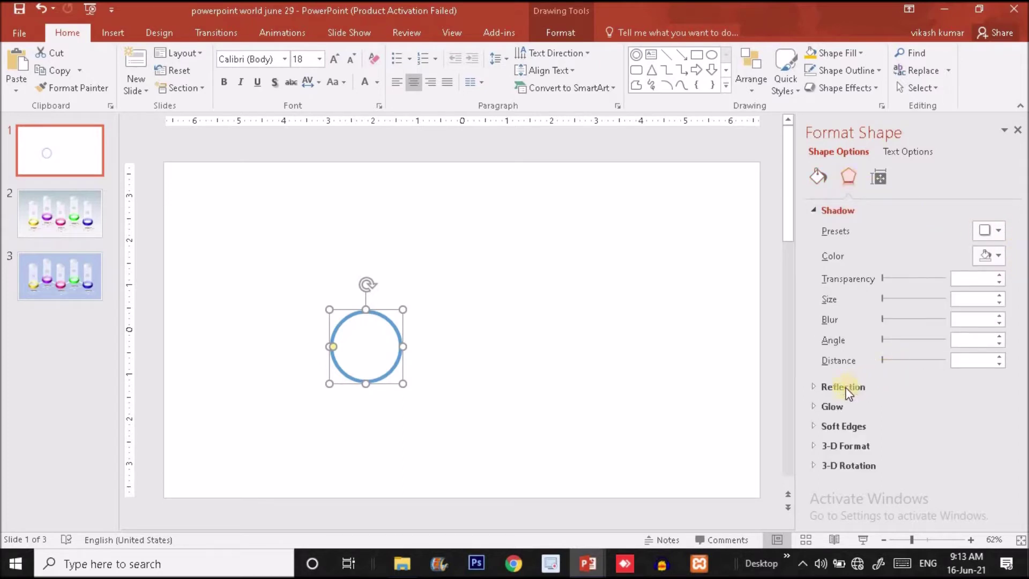
left_click(818, 450)
left_click_drag(1015, 339, 1017, 435)
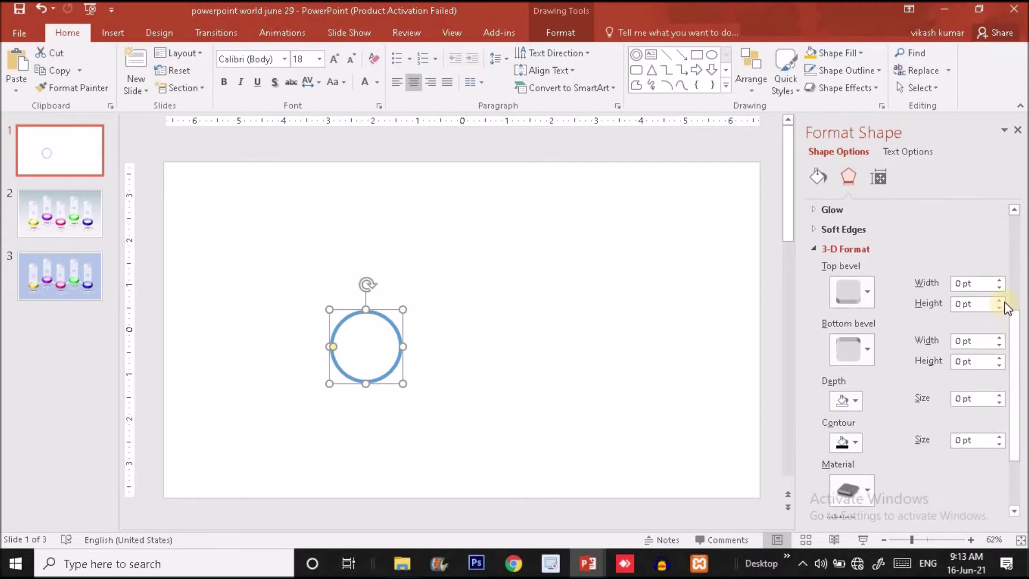
left_click(977, 303)
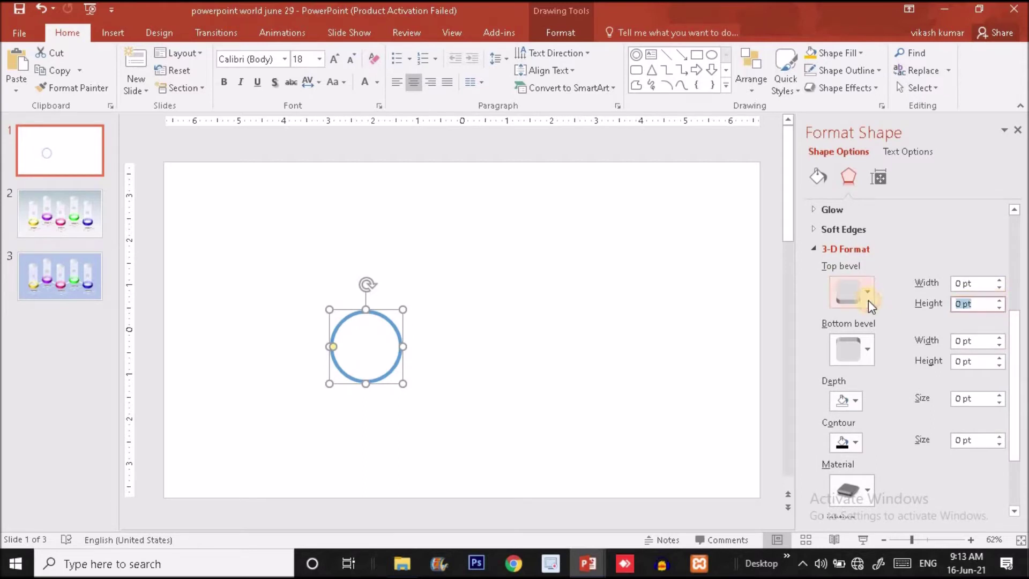
type("33")
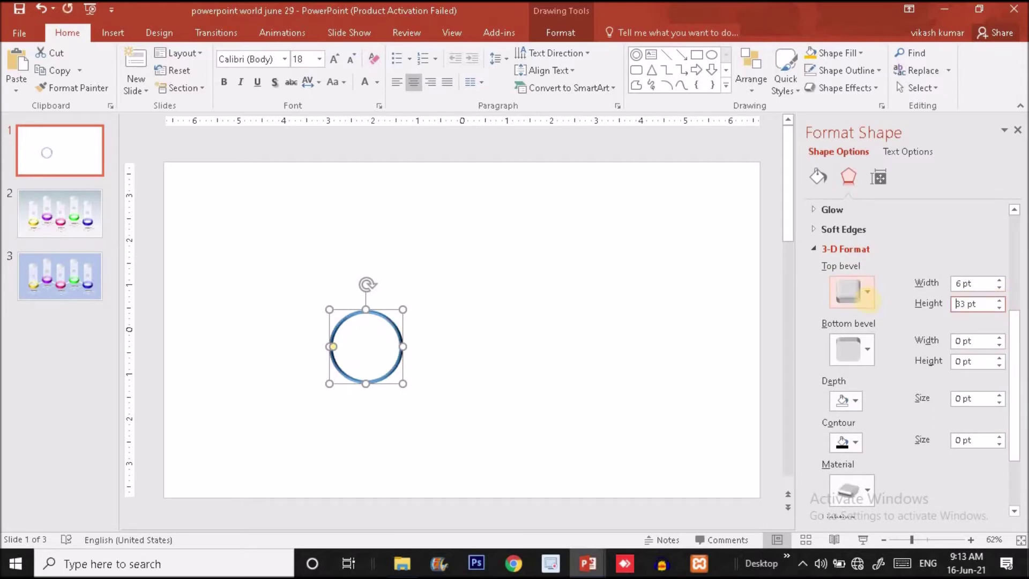
left_click(999, 285)
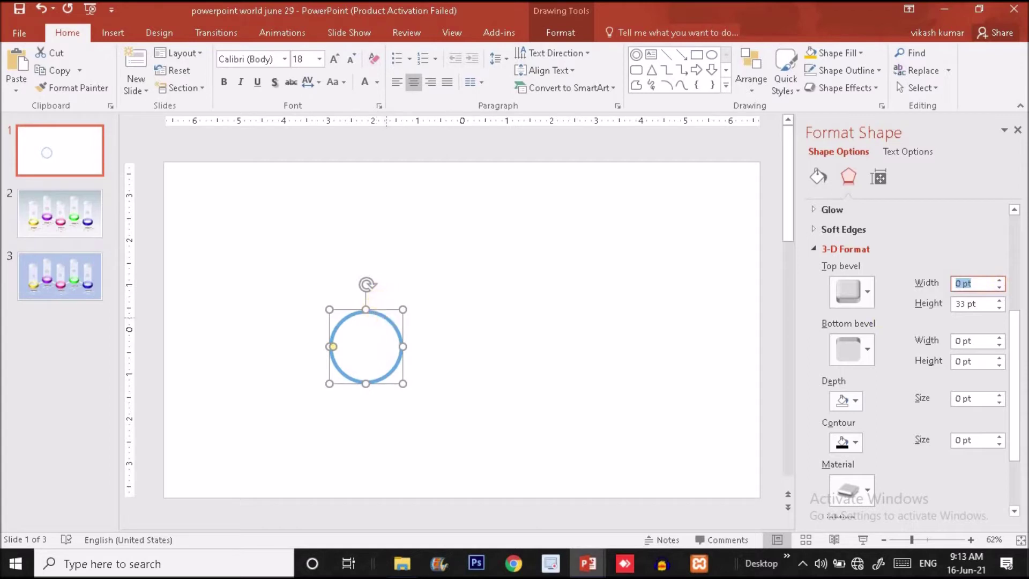
left_click_drag(1017, 355, 1018, 375)
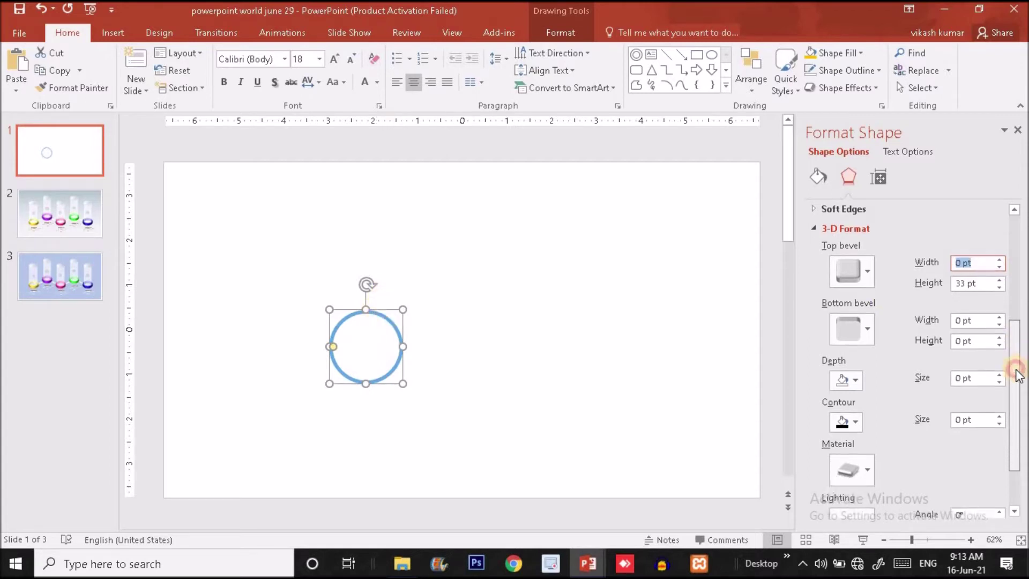
left_click(971, 262)
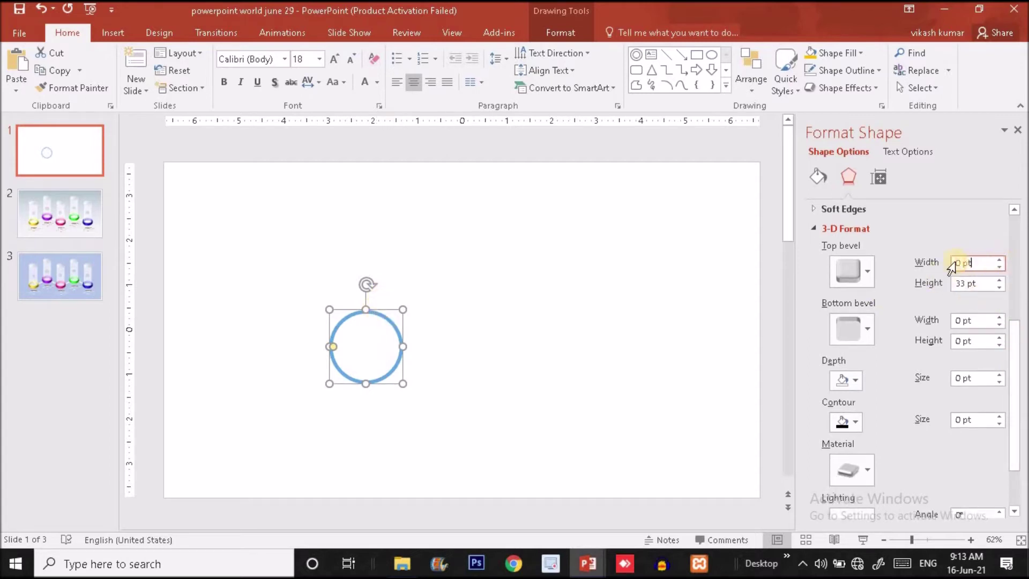
left_click(930, 262)
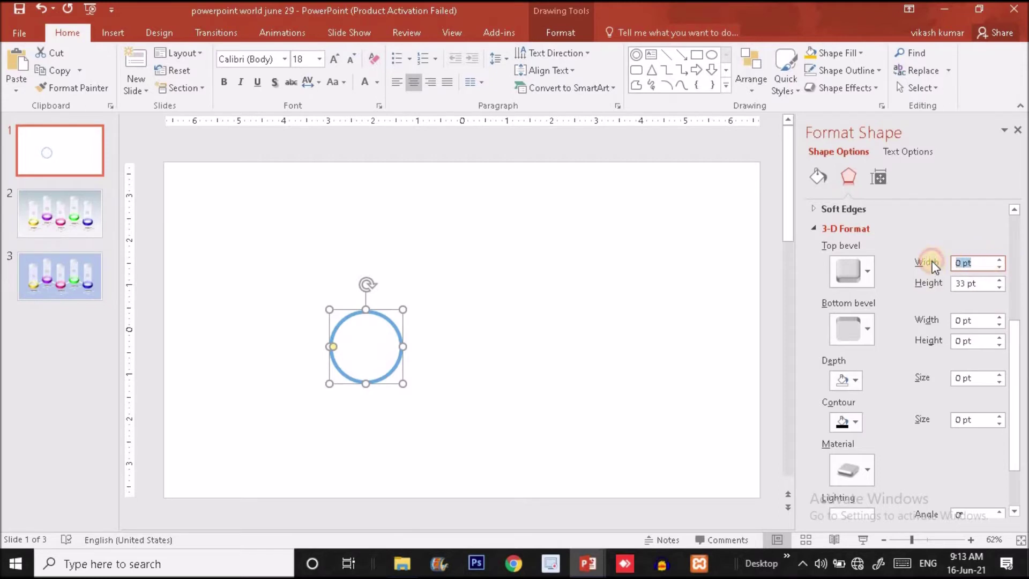
Step: Apply the parallel 3-D rotation preset with X 314.7°, Y 324.6° and Z 60.2° to the ring
left_click_drag(1018, 370, 1018, 461)
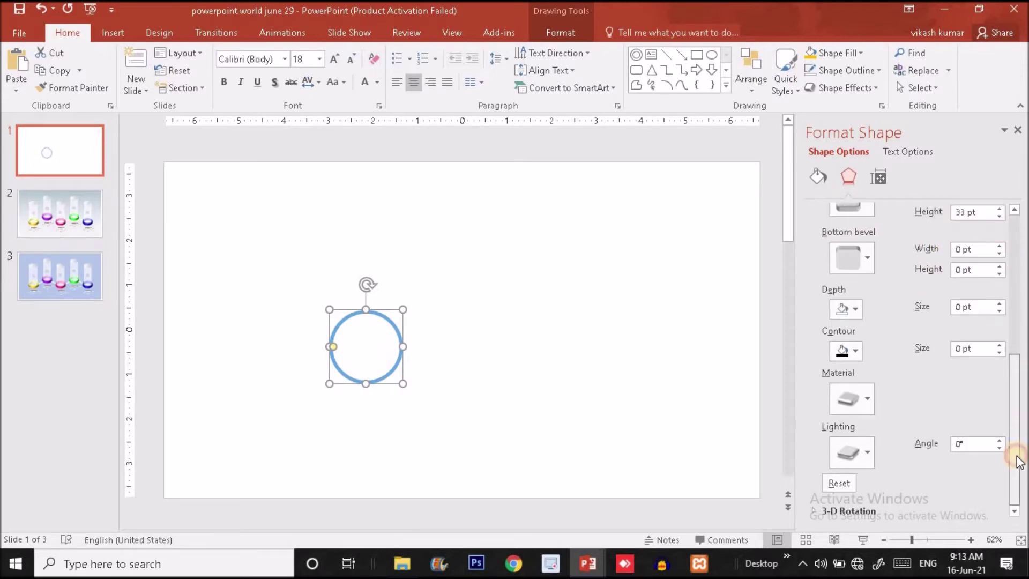
left_click(851, 512)
left_click(1015, 492)
left_click(1014, 492)
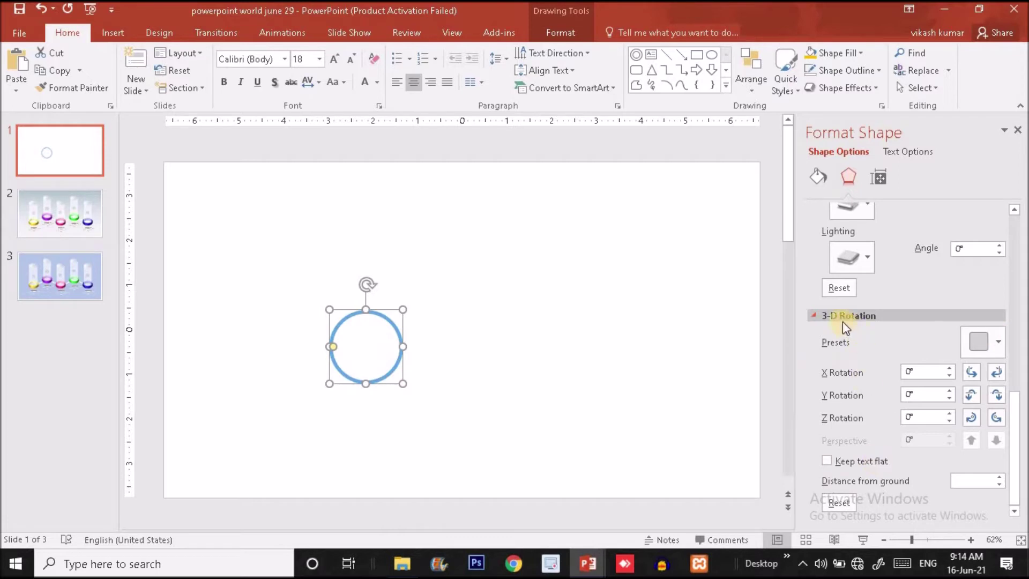
left_click(990, 344)
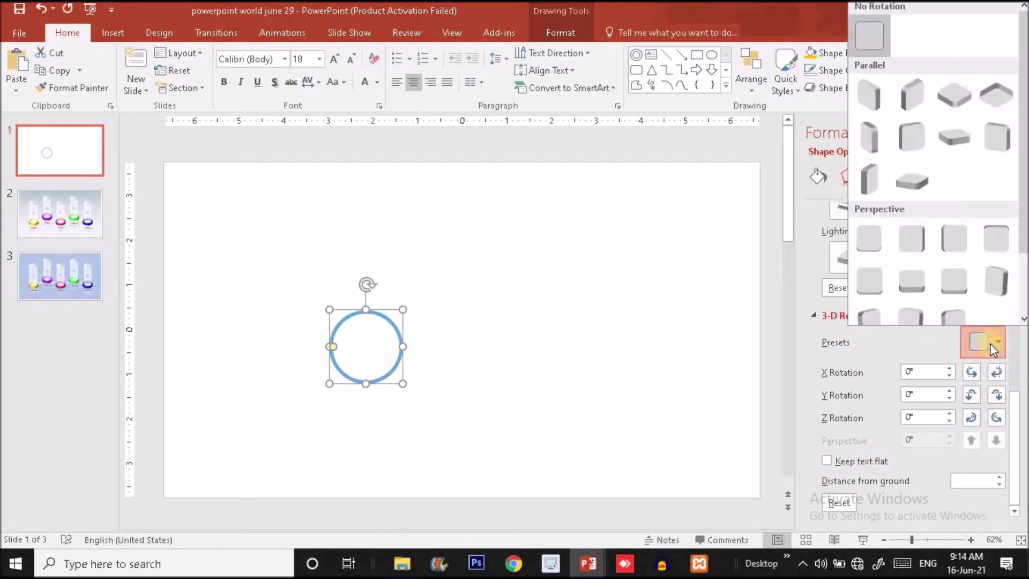
left_click(960, 102)
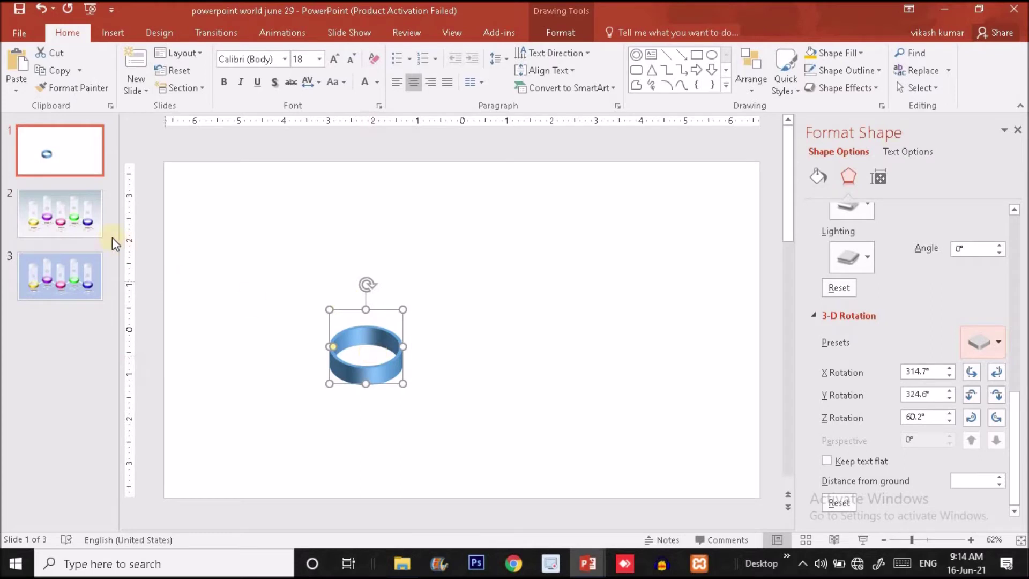
Step: Compare with the finished design on slide 2 and reduce the slide 1 ring's top bevel height to 29 pt
left_click(89, 224)
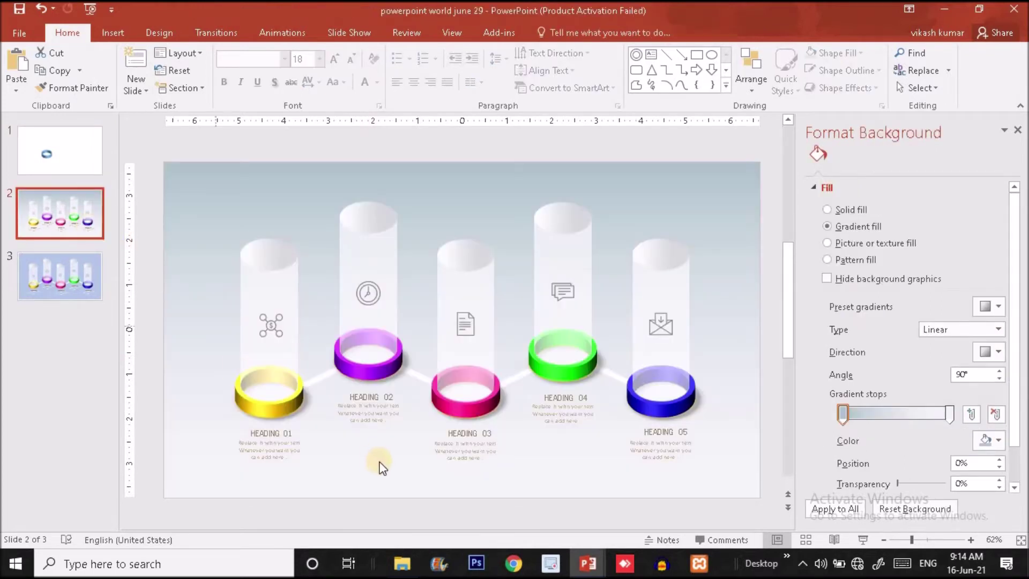
left_click(75, 169)
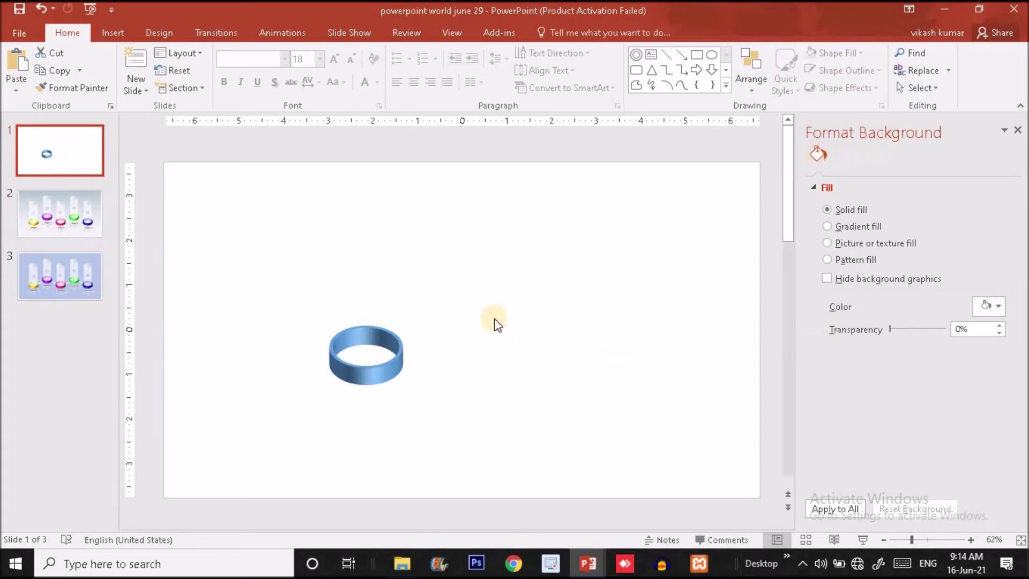
left_click(390, 368)
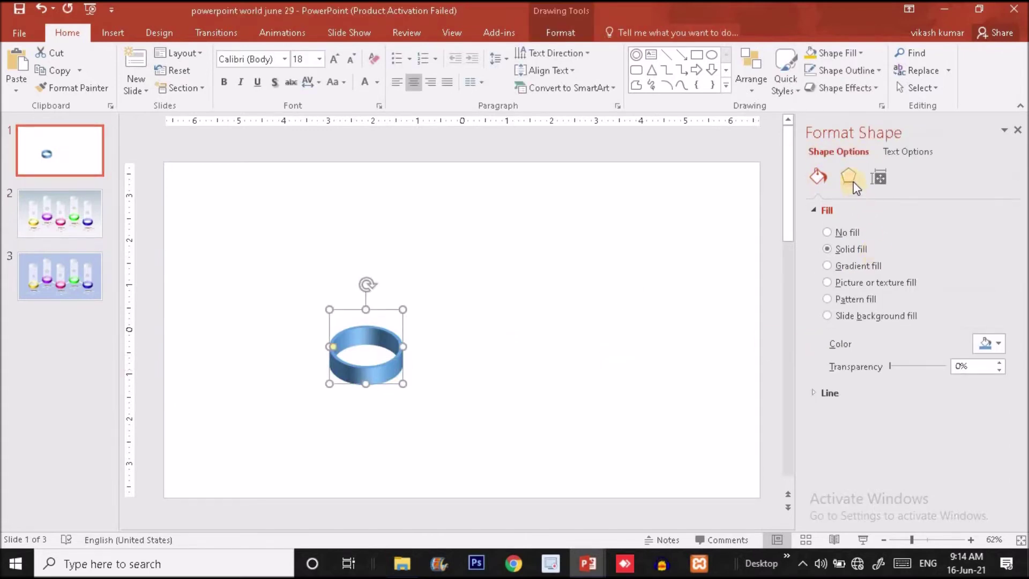
left_click(852, 180)
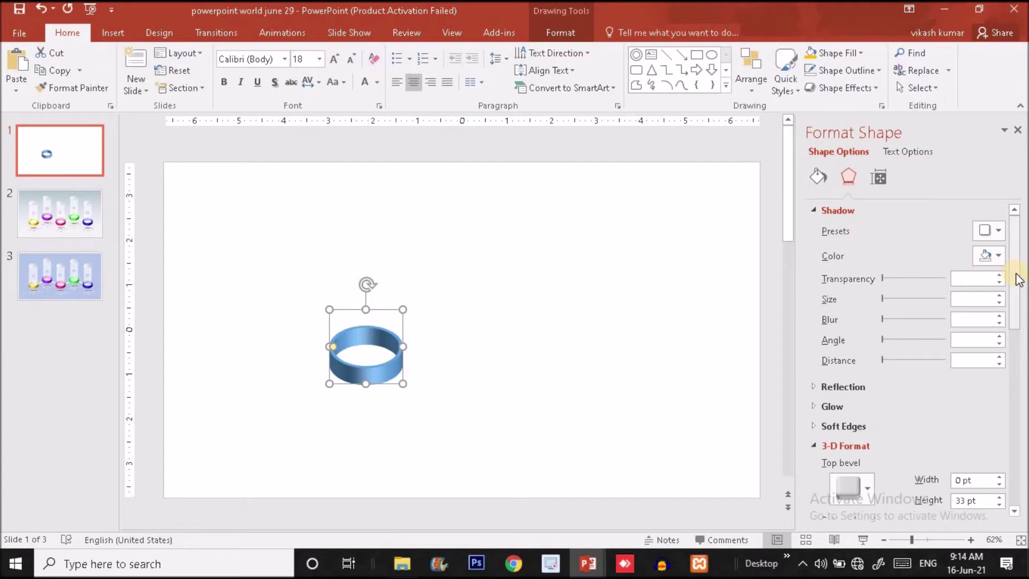
scroll(1017, 321, "down", 3)
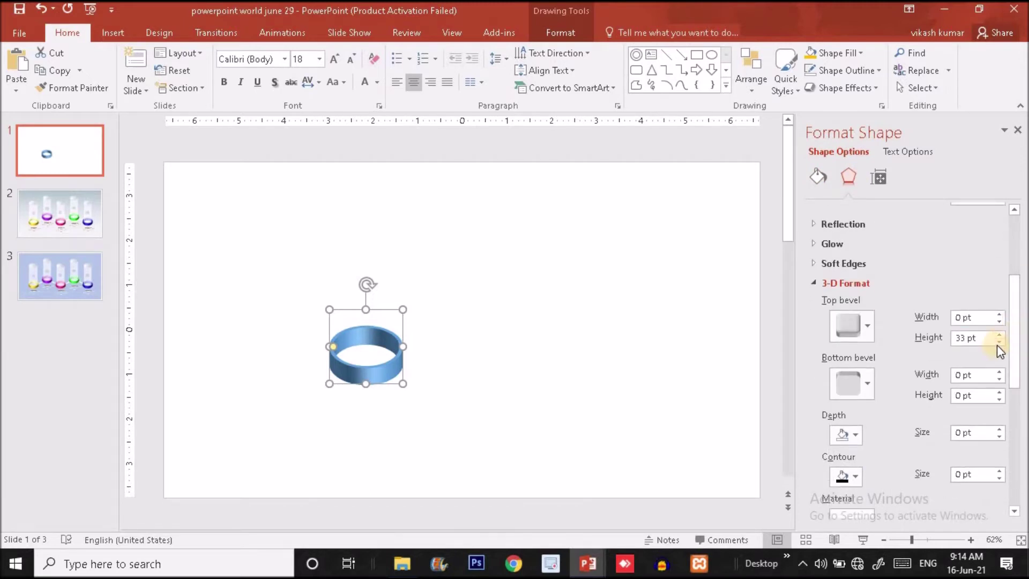
left_click(997, 343)
left_click(997, 343)
left_click(997, 343)
Step: Try a top bevel width of 5 pt on the ring and return it to 0 pt
left_click(1001, 315)
left_click(1000, 315)
left_click(1000, 315)
left_click(1001, 315)
left_click(1000, 315)
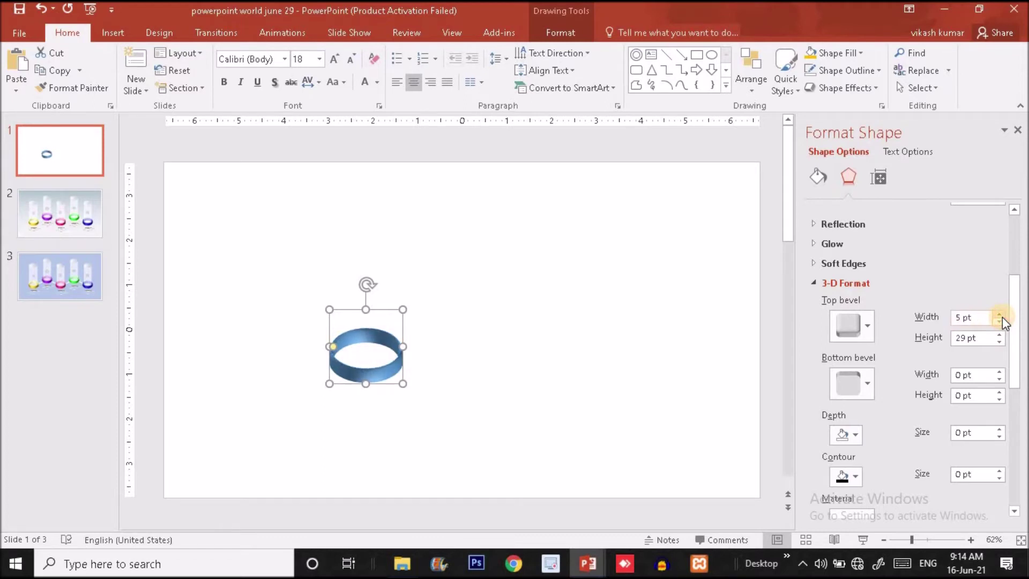
left_click(1000, 321)
left_click(1000, 321)
left_click(1000, 321)
left_click(1000, 321)
left_click(1000, 321)
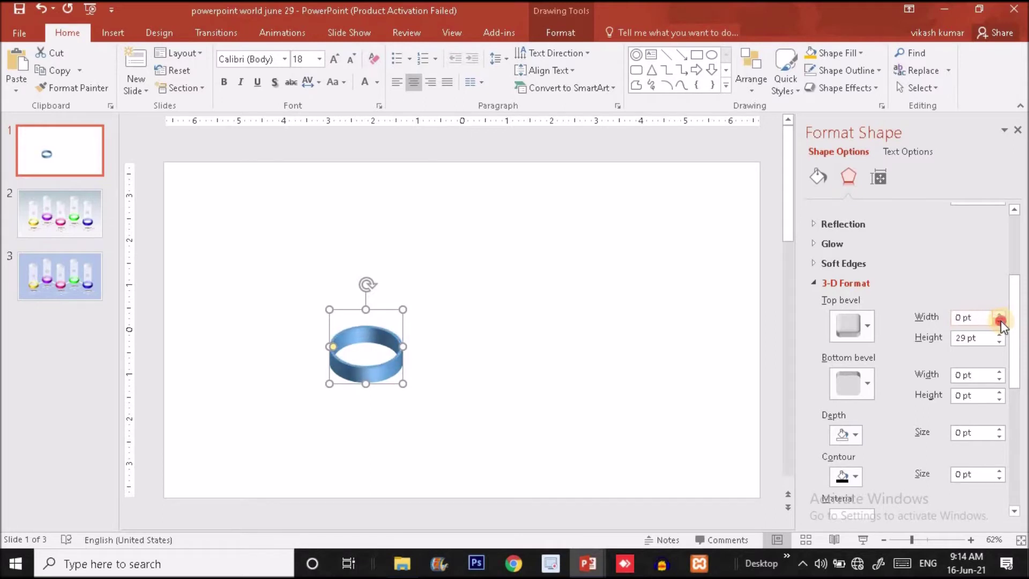
Step: Move the ring toward the slide's left side, about 4" left of centre
left_click(332, 370)
left_click_drag(333, 370, 292, 363)
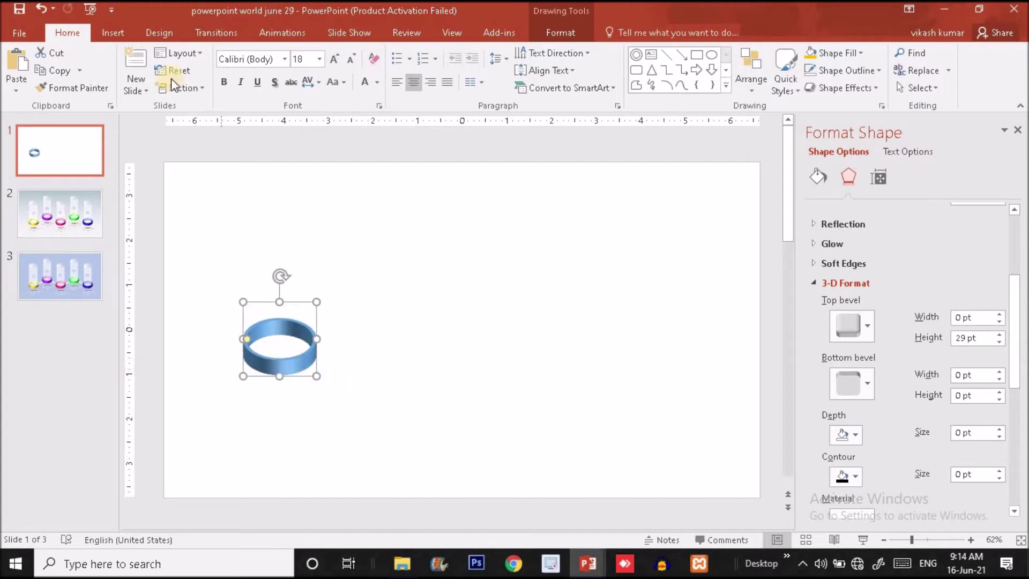
Step: Draw a cylinder shape about 3.81" high and 1.53" wide beside the ring on slide 1
left_click(61, 207)
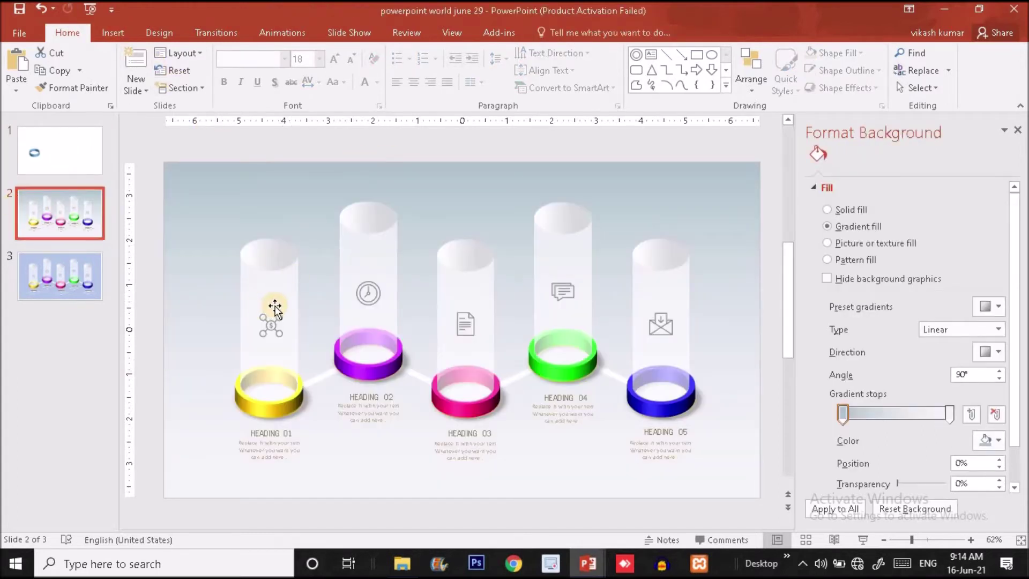
left_click(70, 156)
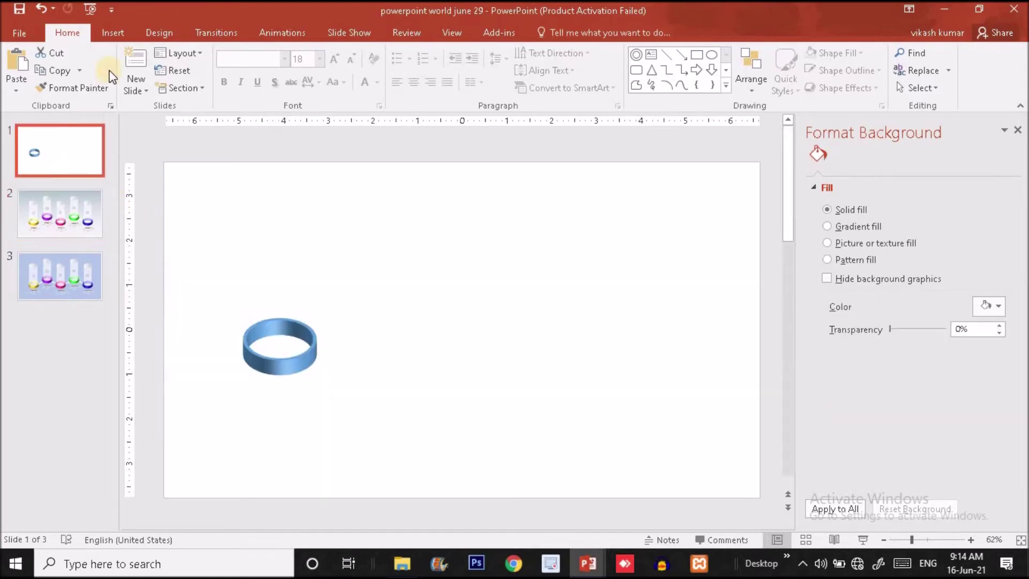
left_click(113, 34)
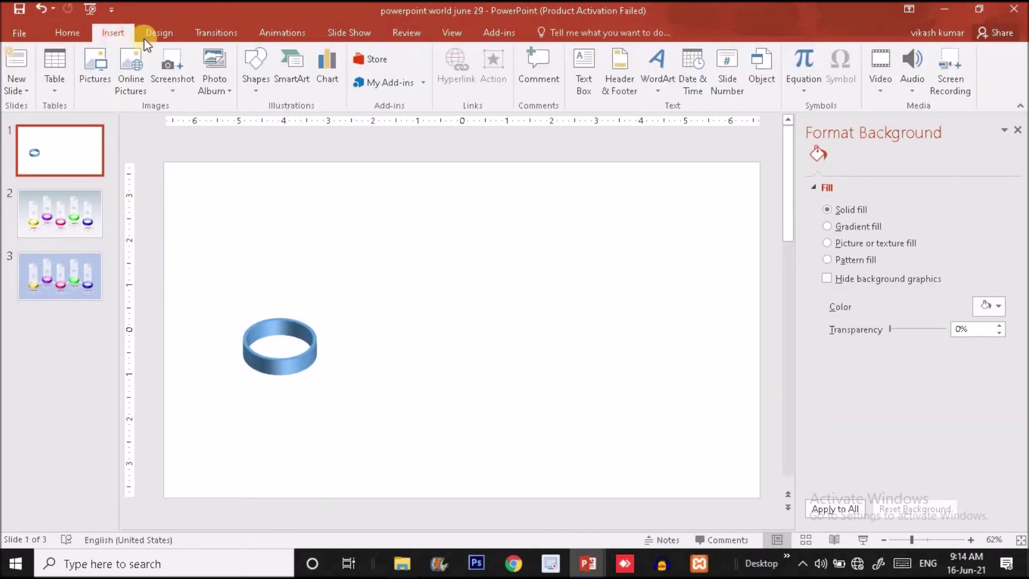
left_click(255, 86)
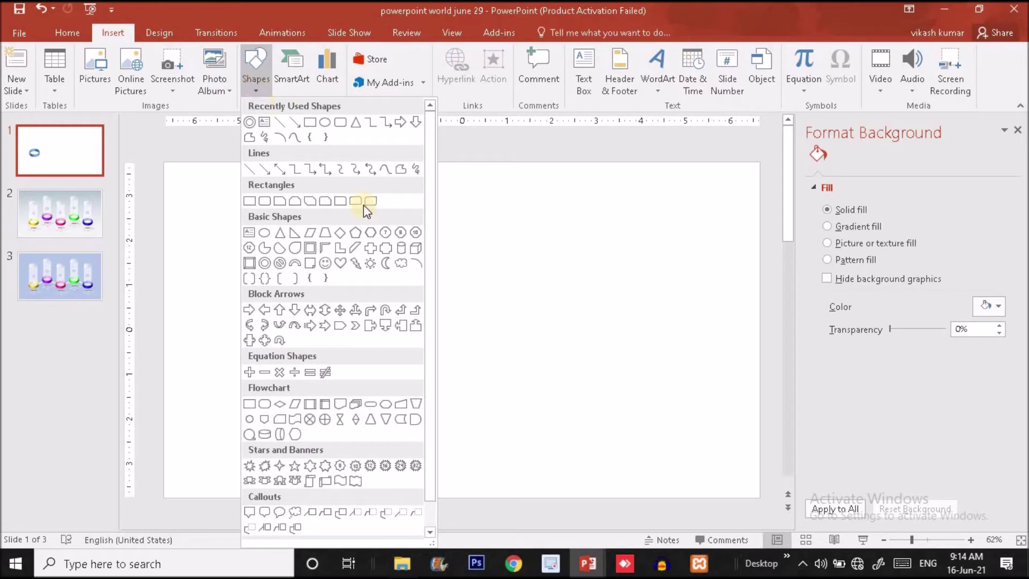
left_click(403, 253)
mouse_move(358, 219)
left_mouse_down()
mouse_move(444, 387)
mouse_move(428, 389)
left_mouse_up()
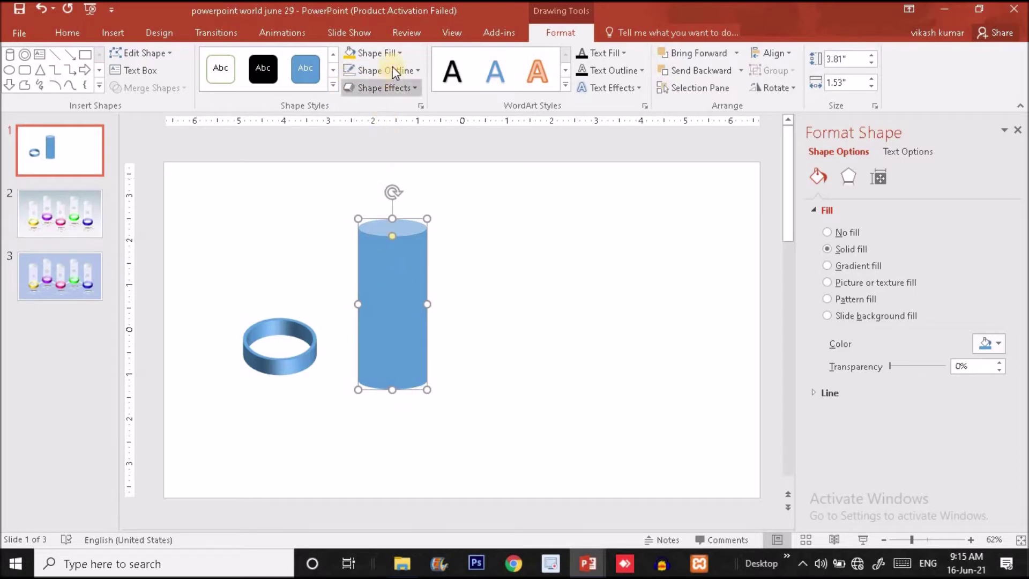
Step: Give the cylinder a gold fill with 35% transparency and place it over the ring
left_click(353, 56)
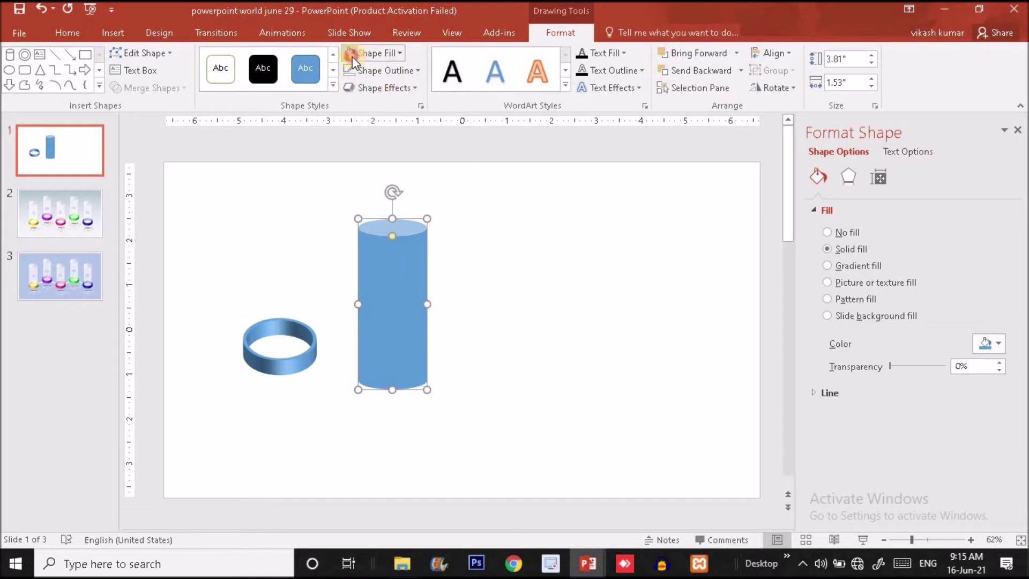
left_click_drag(380, 280, 295, 246)
mouse_move(891, 366)
left_mouse_down()
mouse_move(921, 368)
mouse_move(910, 367)
left_mouse_up()
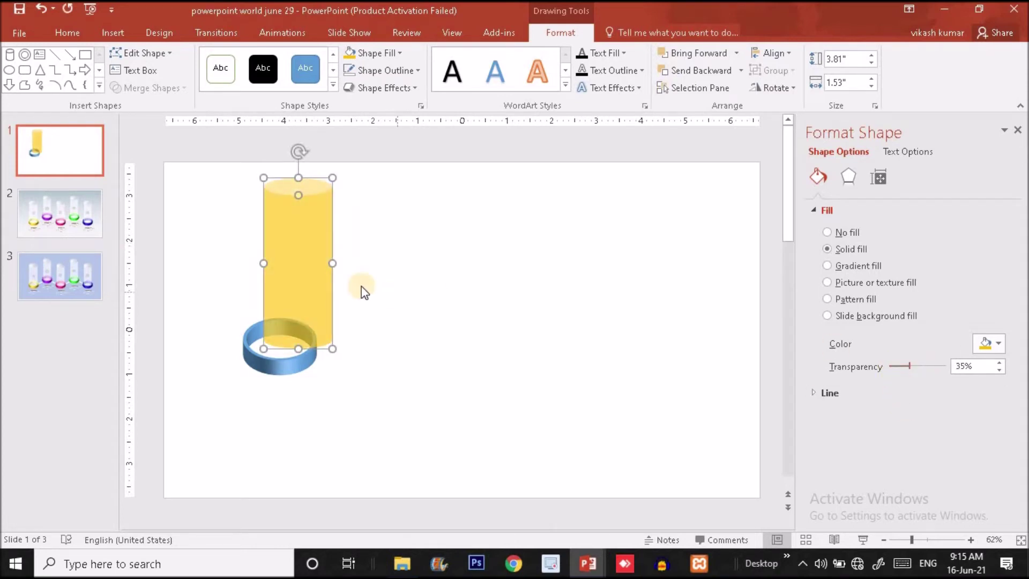
left_click_drag(296, 285, 298, 286)
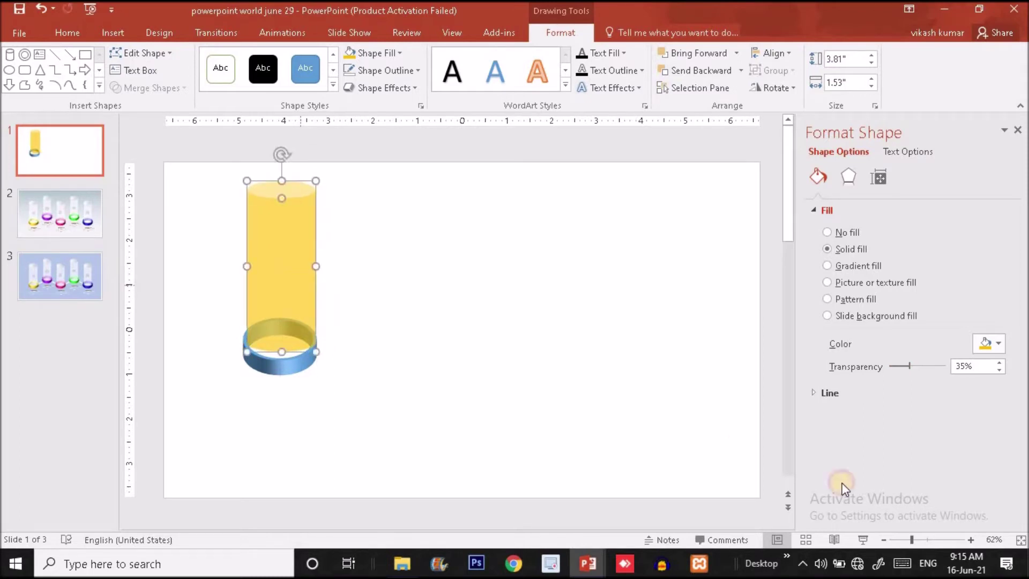
Step: Resize the cylinder to about 2.05" high and 1.5" wide and fit its deepened elliptical ends to the ring's inner opening
left_click(935, 539)
left_click_drag(788, 154, 788, 184)
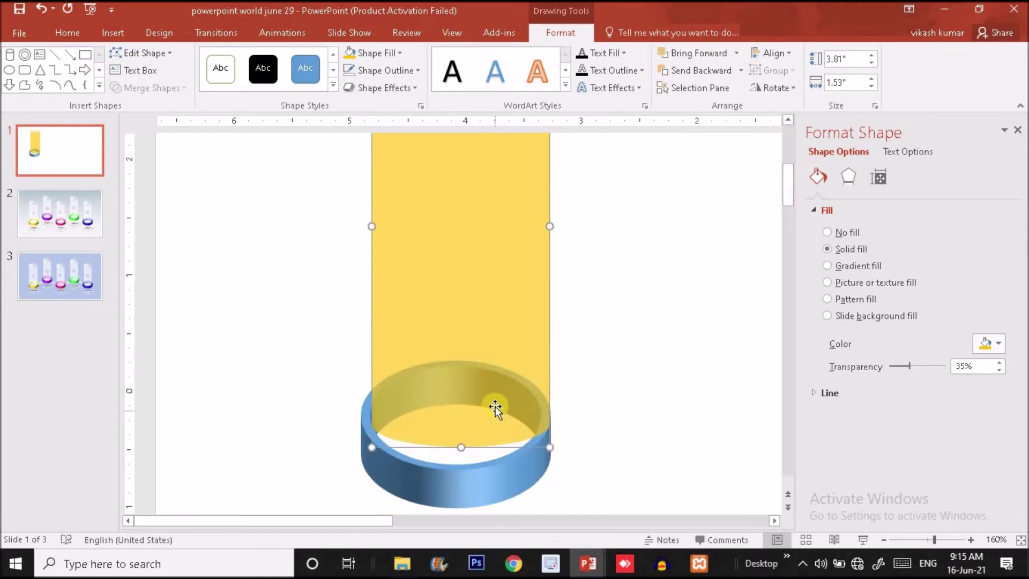
left_click_drag(466, 450, 480, 240)
left_click_drag(476, 189, 474, 384)
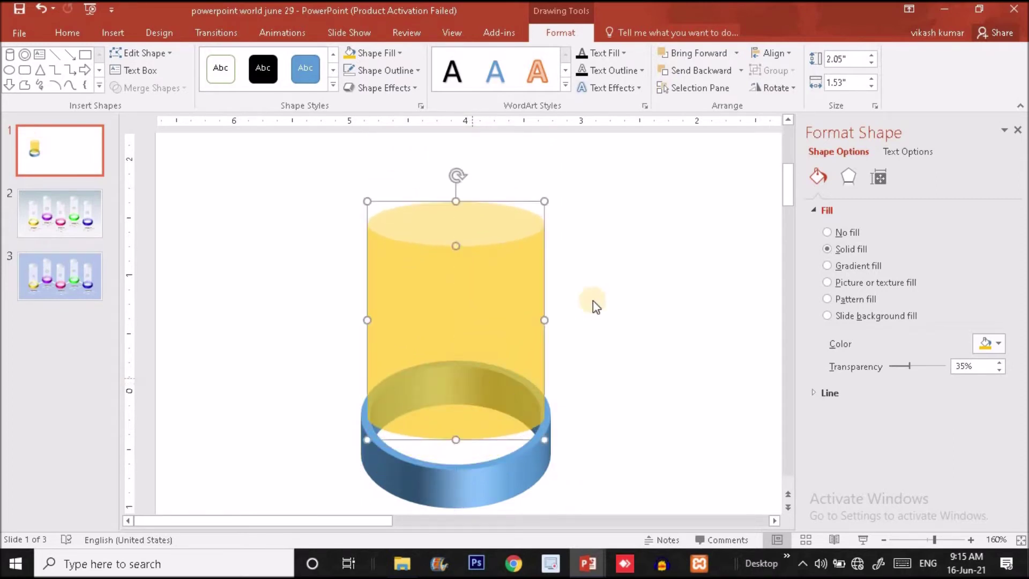
left_click_drag(544, 318, 542, 319)
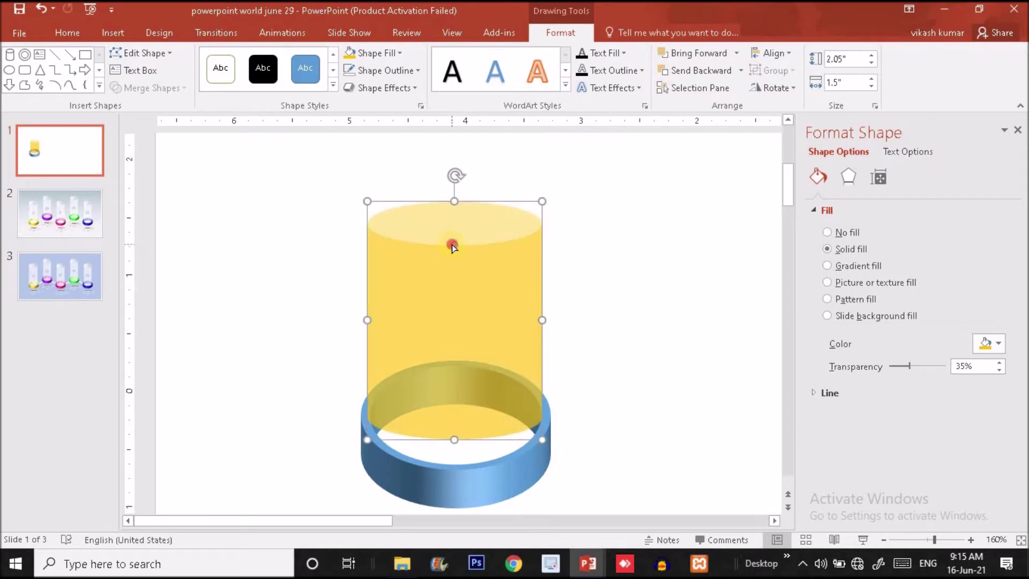
left_click(451, 246)
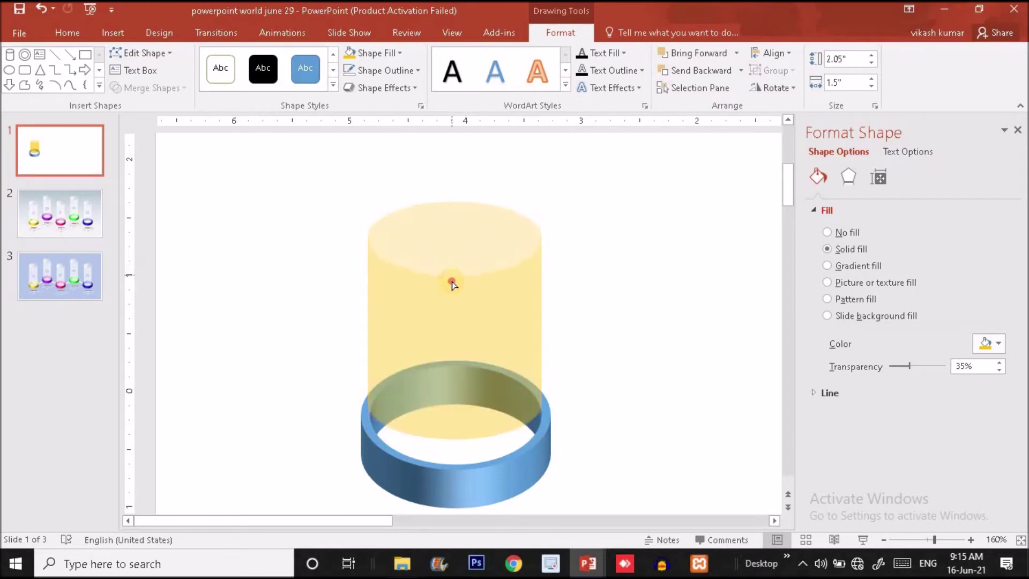
mouse_move(452, 321)
left_mouse_down()
mouse_move(453, 347)
mouse_move(455, 298)
mouse_move(457, 343)
mouse_move(455, 323)
left_mouse_up()
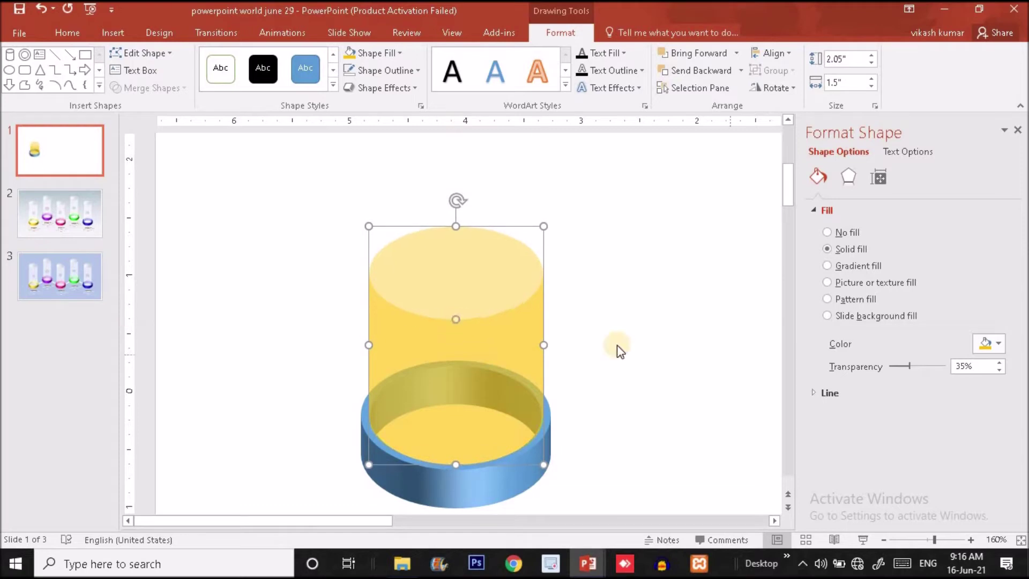
Step: Extend the cylinder upward from its top edge to a height of about 3.86"
left_click_drag(924, 541, 912, 538)
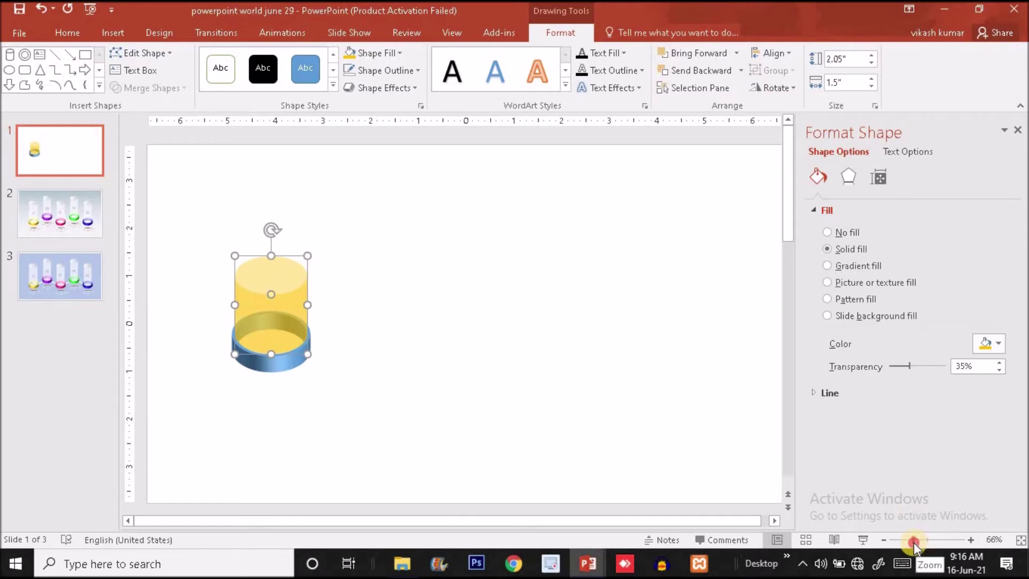
left_click_drag(914, 543, 912, 543)
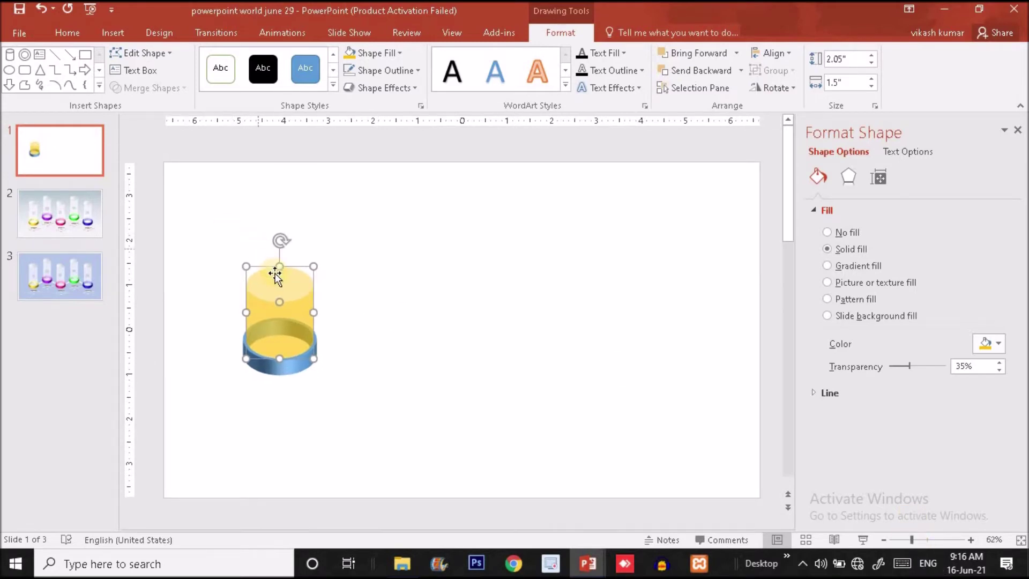
left_click_drag(280, 266, 280, 185)
left_click(358, 253)
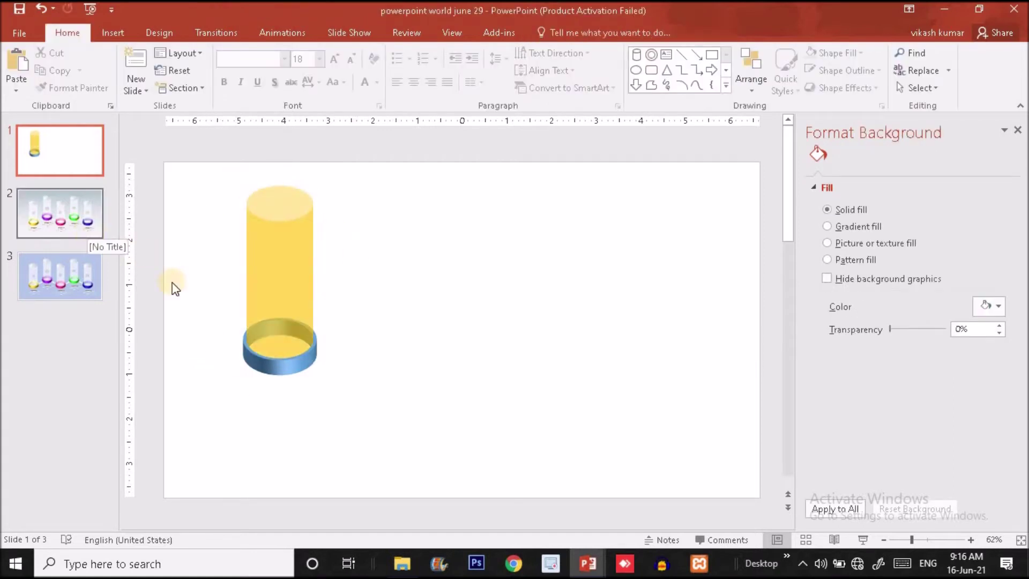
Step: Inspect the grouped first column and its separate top ellipse on slide 2, undoing any trial moves, and return to slide 1
left_click(56, 209)
left_click(283, 258)
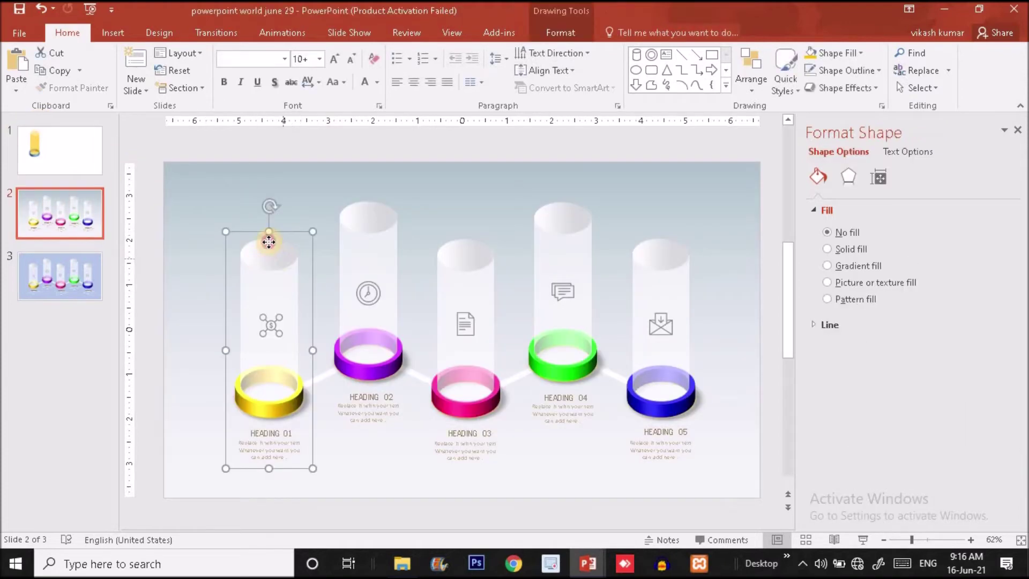
left_click_drag(283, 259, 269, 243)
key("ctrl+z")
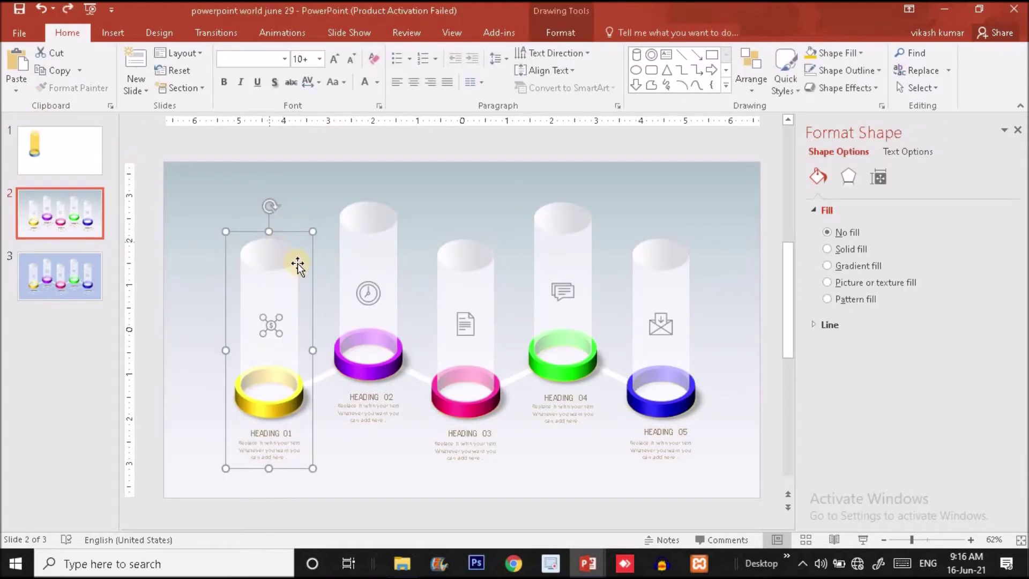
double_click(268, 252)
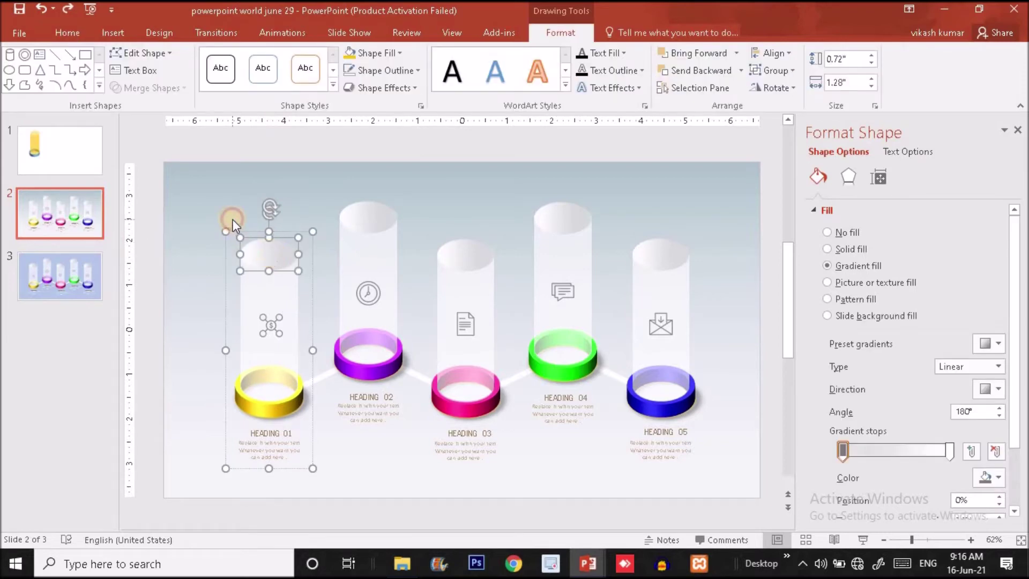
left_click_drag(269, 247, 245, 220)
key("ctrl+z")
left_click(94, 233)
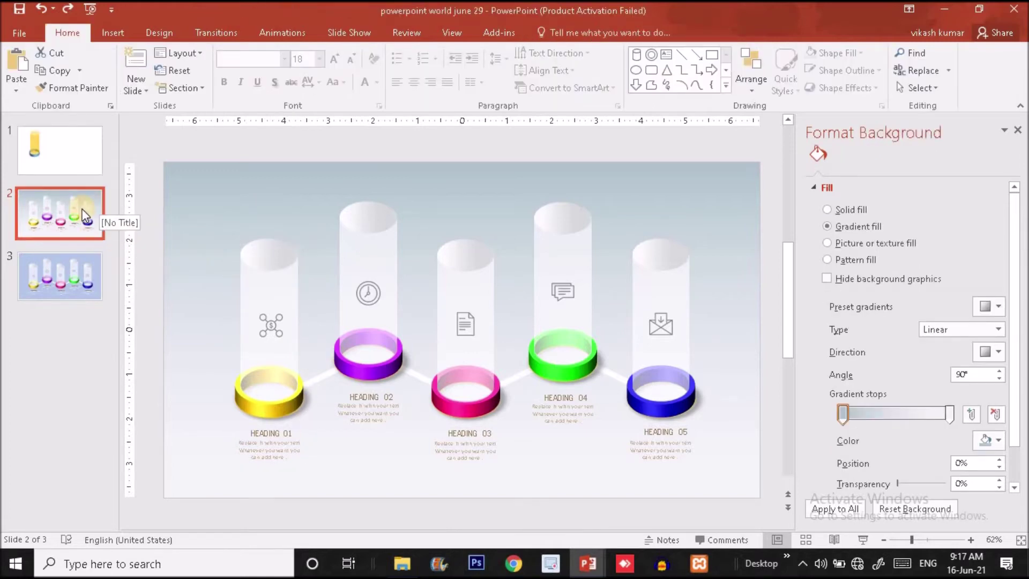
left_click(77, 152)
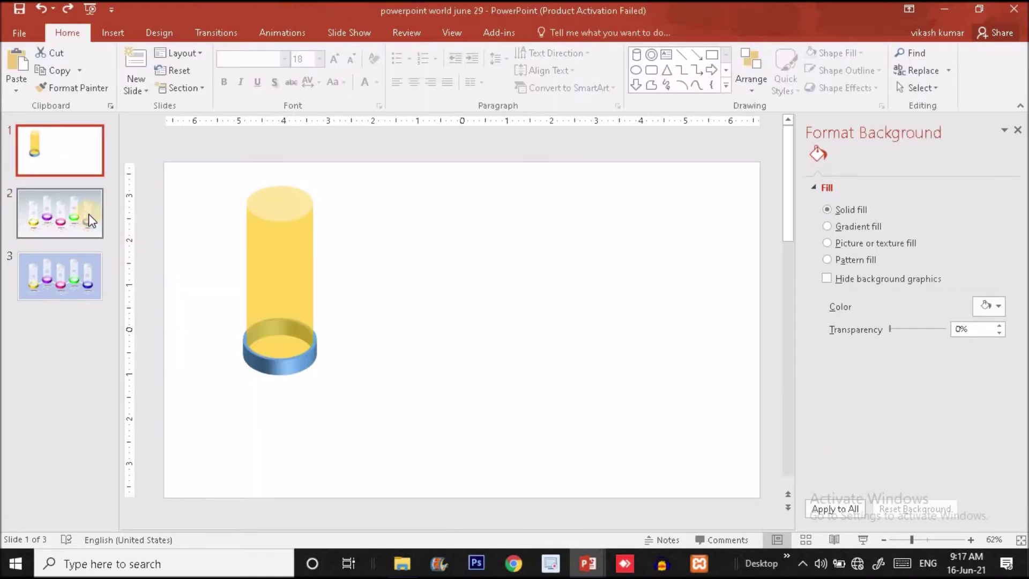
Step: Fill the ring on slide 1 with the standard gold colour
left_click(285, 372)
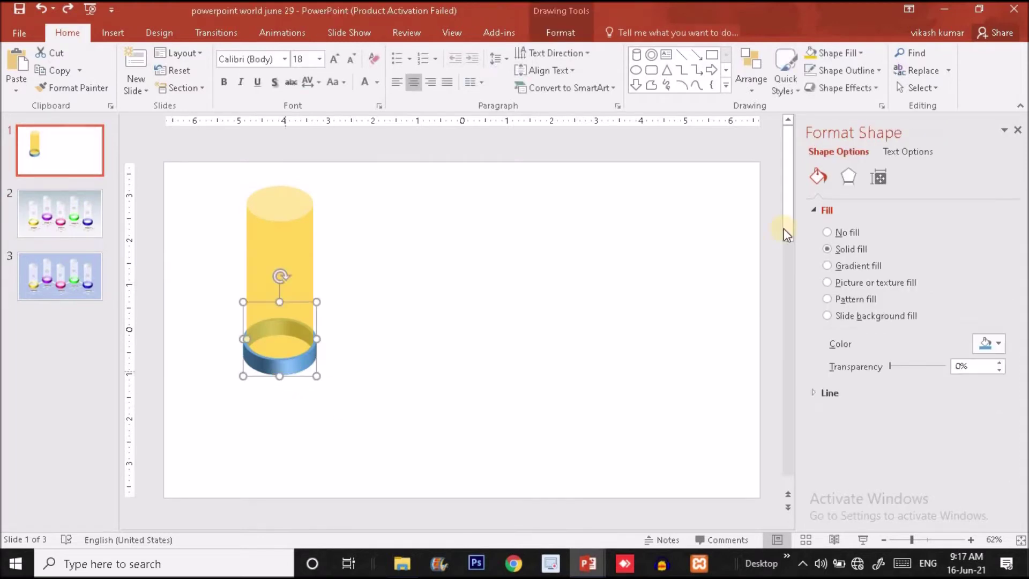
left_click(817, 176)
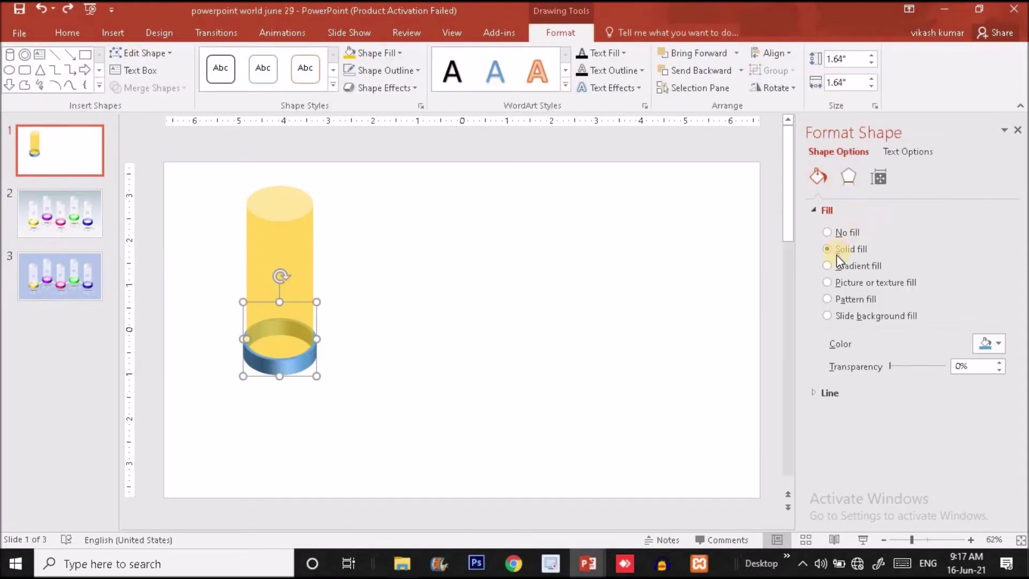
left_click(389, 52)
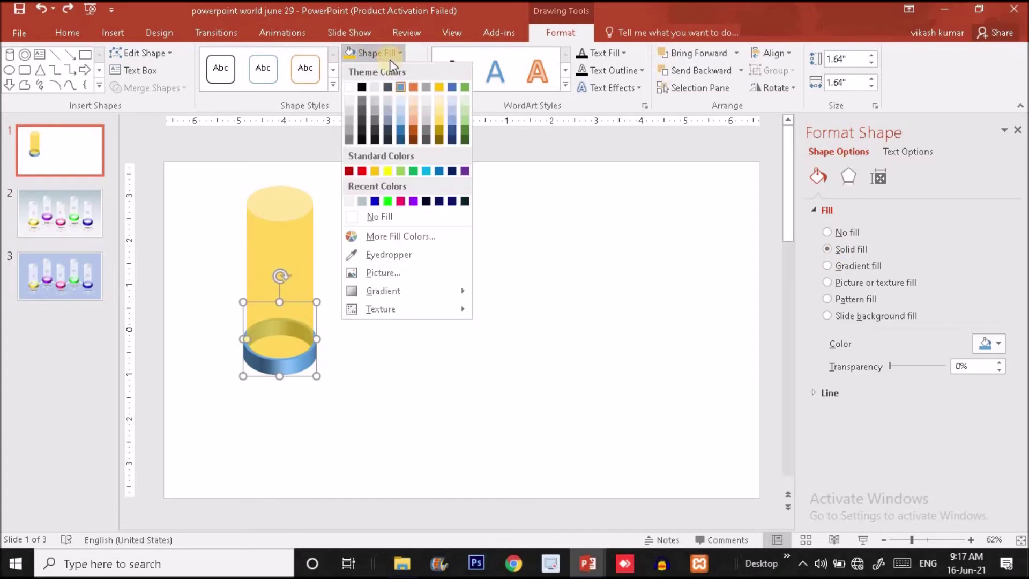
left_click(377, 171)
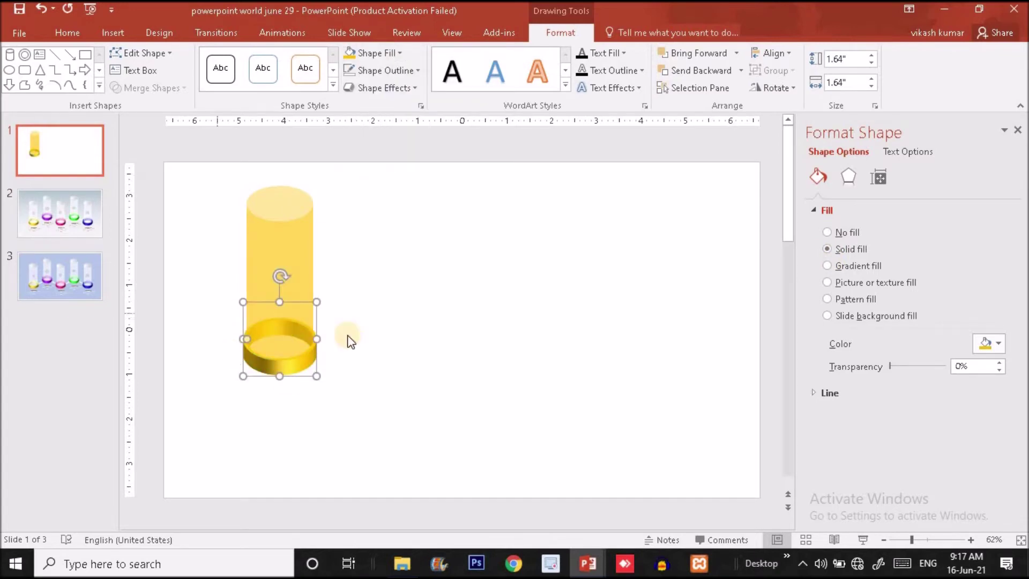
Step: Apply a linear gradient fill at 90° to the background of slide 1
right_click(397, 266)
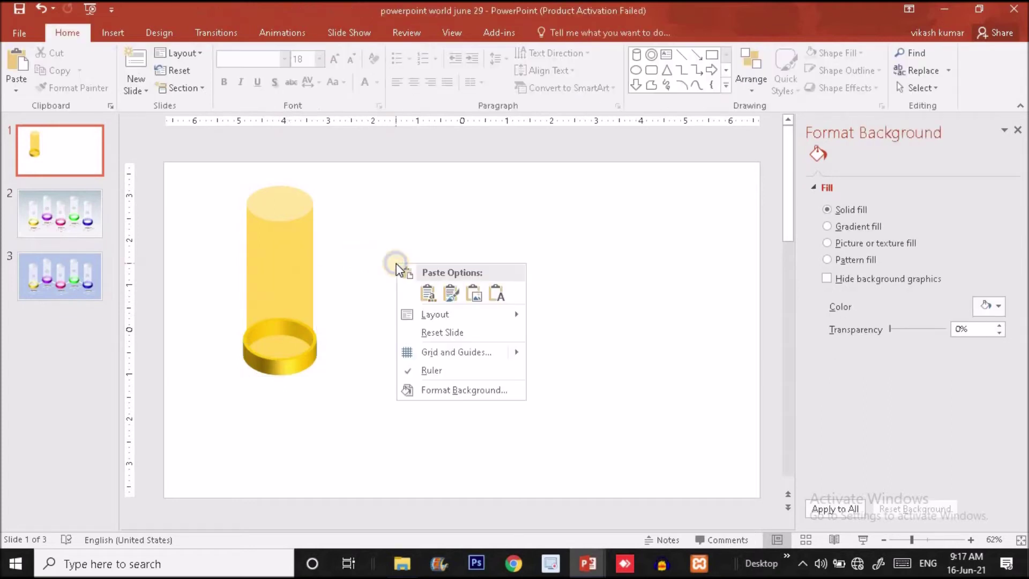
left_click(494, 395)
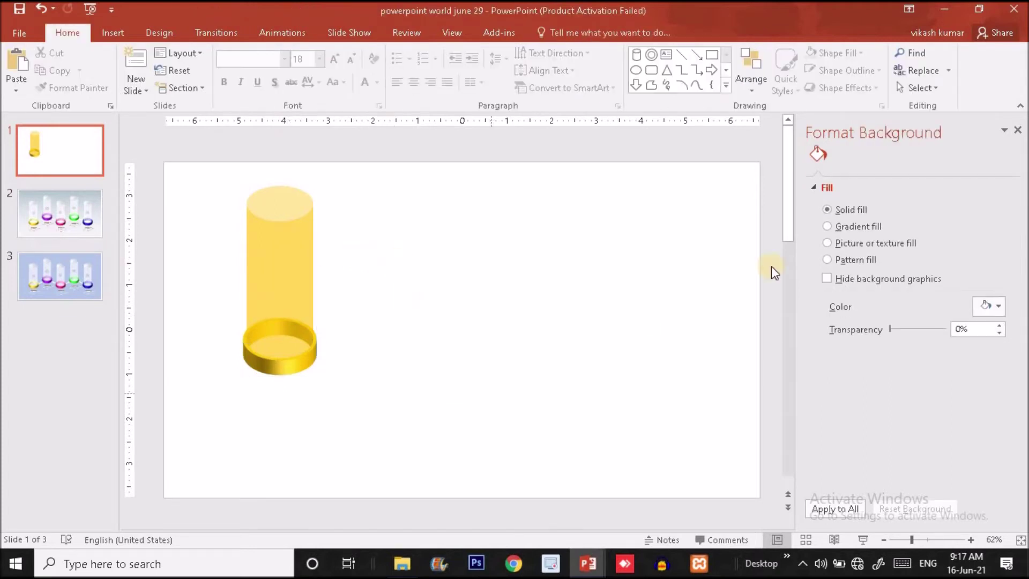
left_click(829, 226)
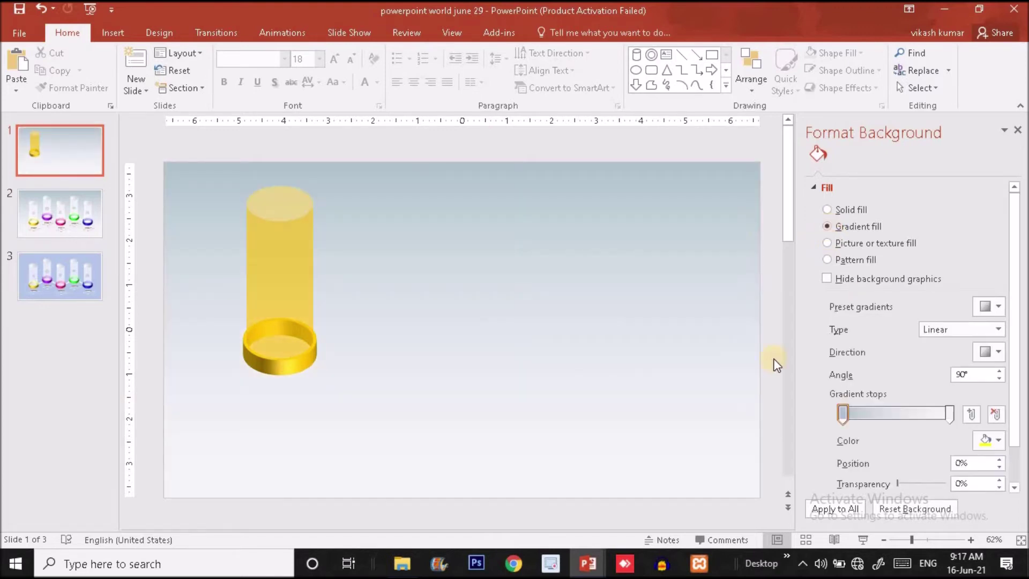
Step: Compare the background with slide 2 and check the colours of both gradient stops on slide 1
left_click(72, 209)
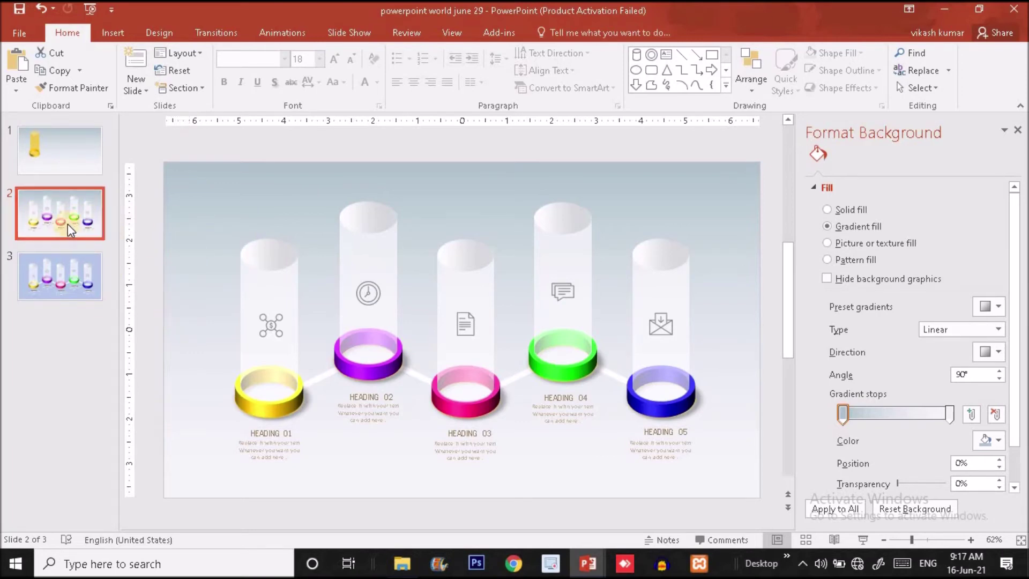
left_click(46, 142)
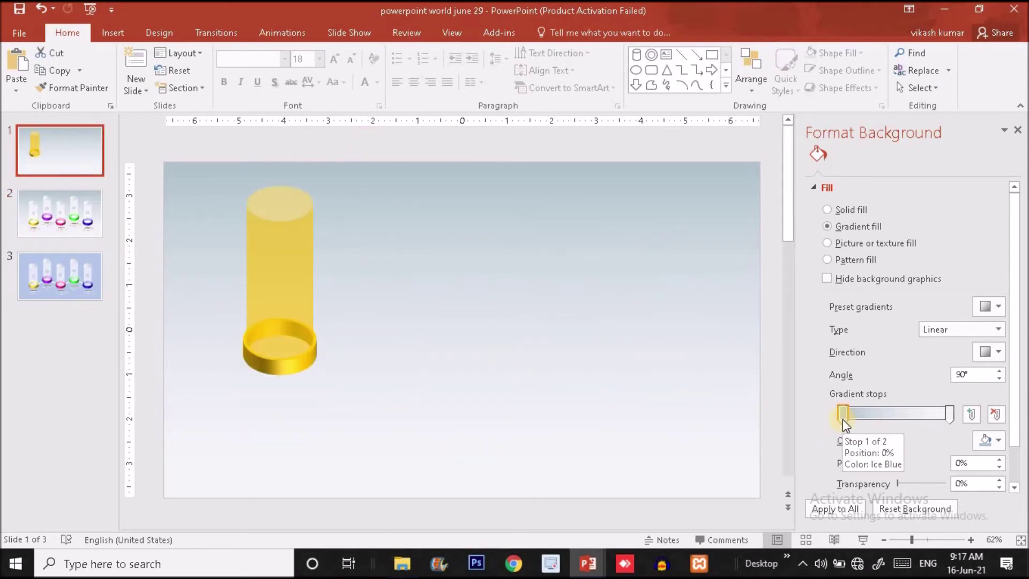
left_click(997, 447)
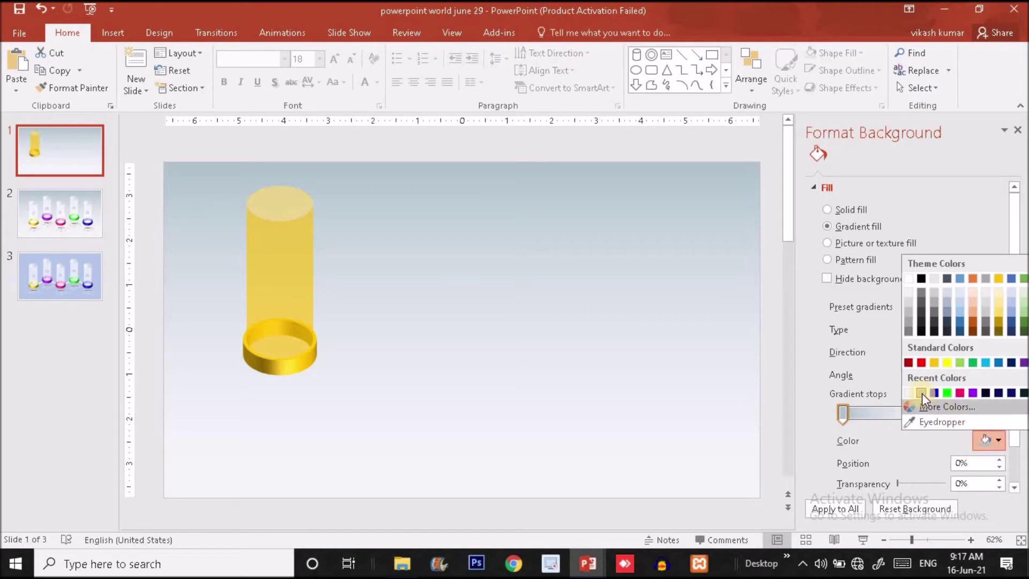
left_click(902, 438)
left_click(950, 418)
left_click(991, 443)
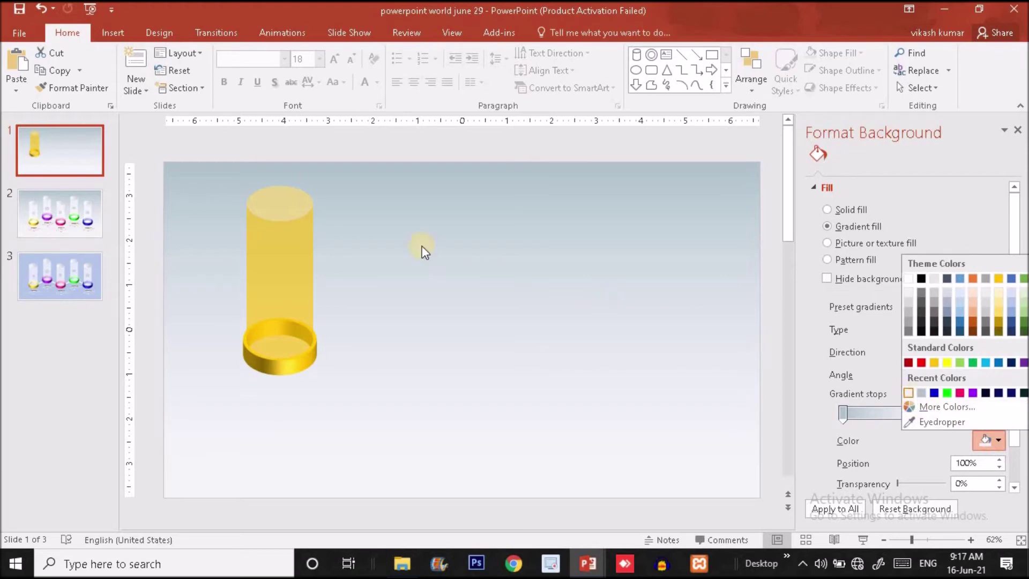
Step: Change the cylinder's fill to the lightest grey shade of the white theme colour
left_click(290, 268)
left_click(288, 268)
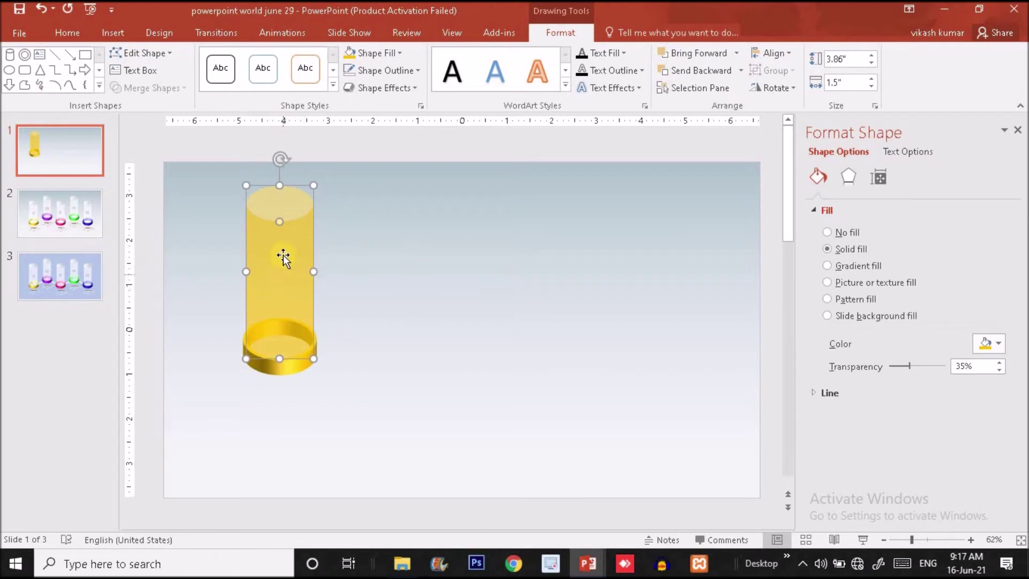
left_click(395, 53)
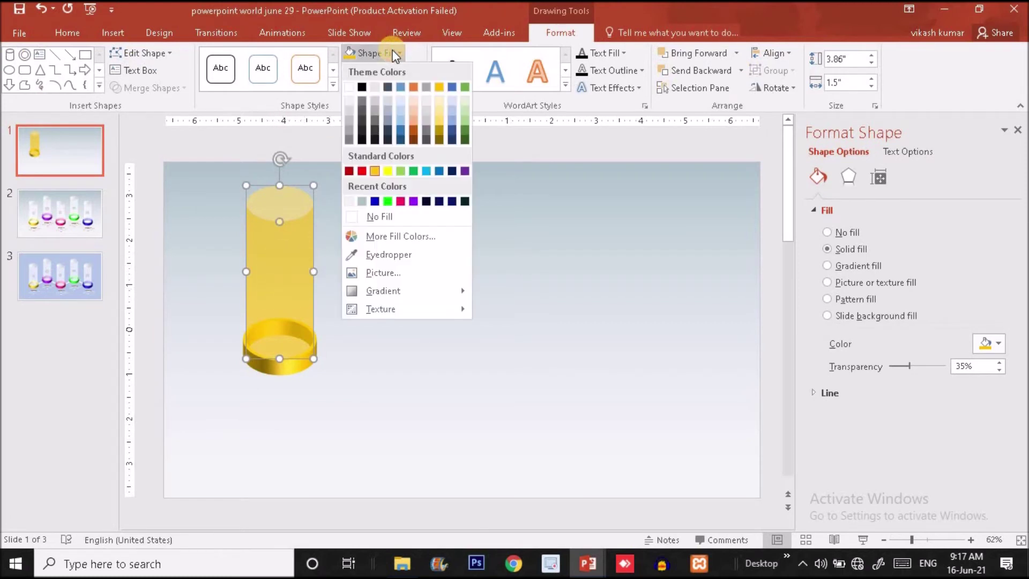
left_click(352, 101)
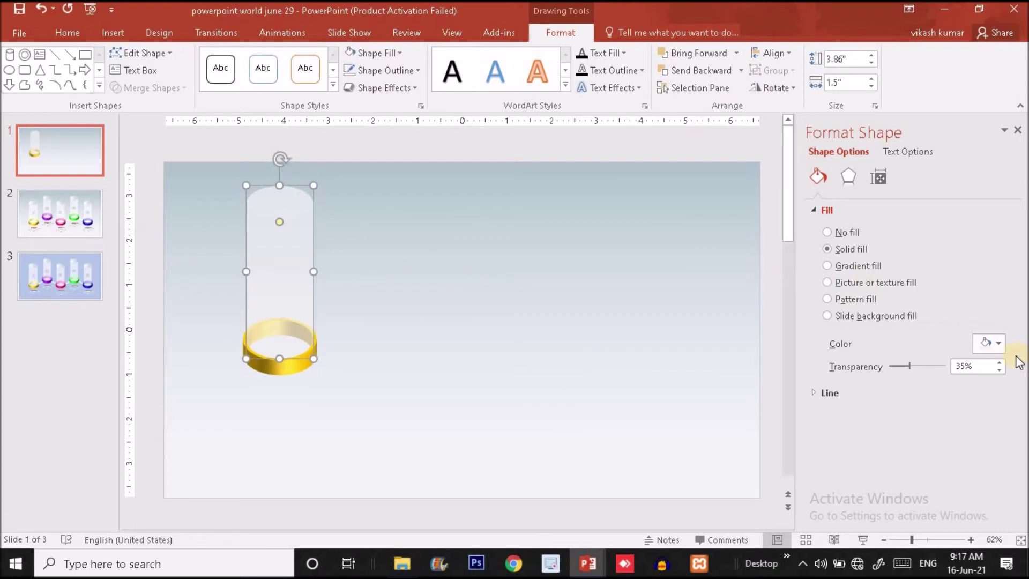
left_click(997, 345)
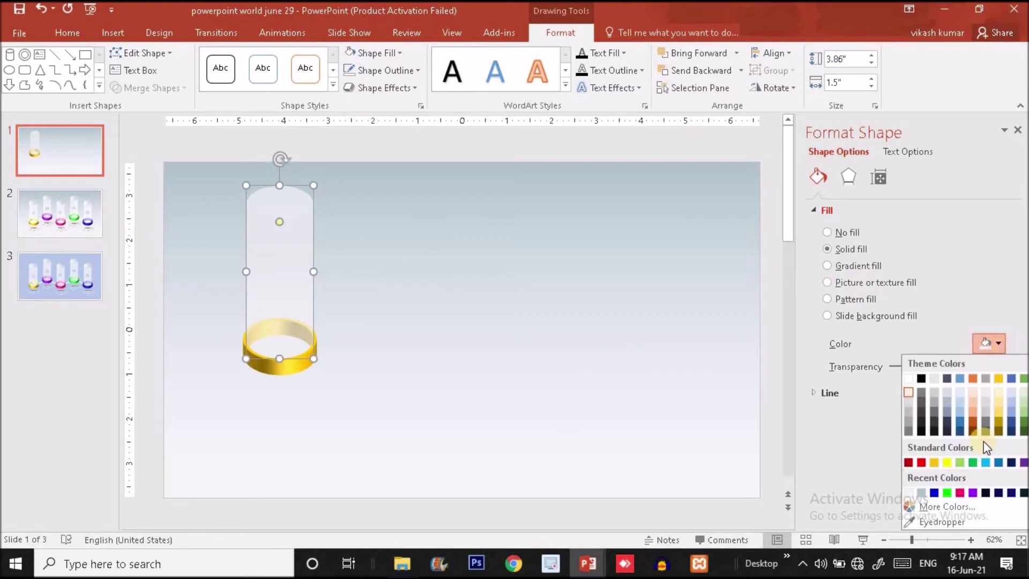
left_click(946, 522)
key("Escape")
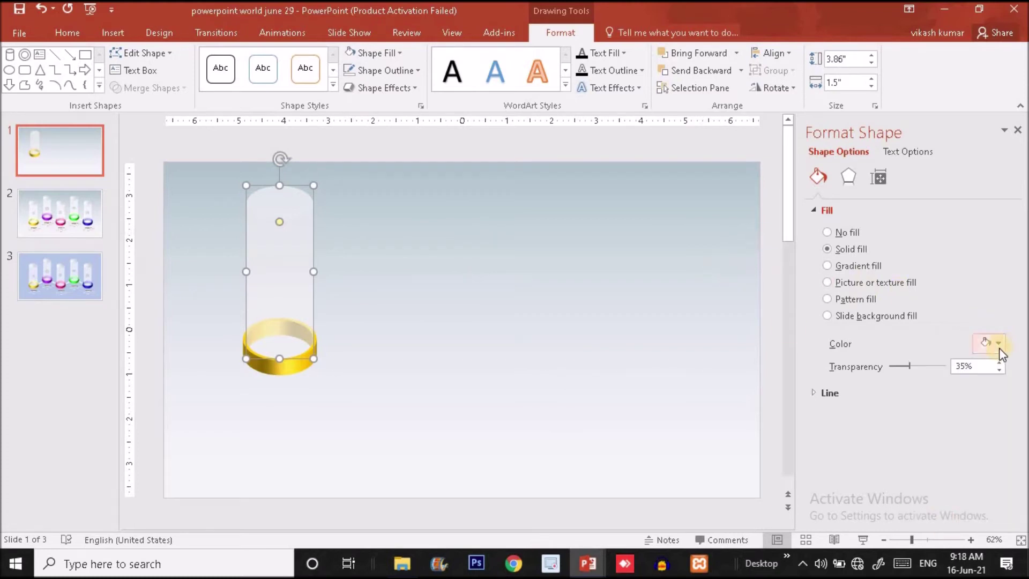
Step: Set the cylinder's fill to the custom colour RGB 253, 253, 253 and adjust its transparency to about 31%
left_click(1000, 348)
left_click(681, 259)
left_click(552, 183)
left_click_drag(556, 181, 557, 177)
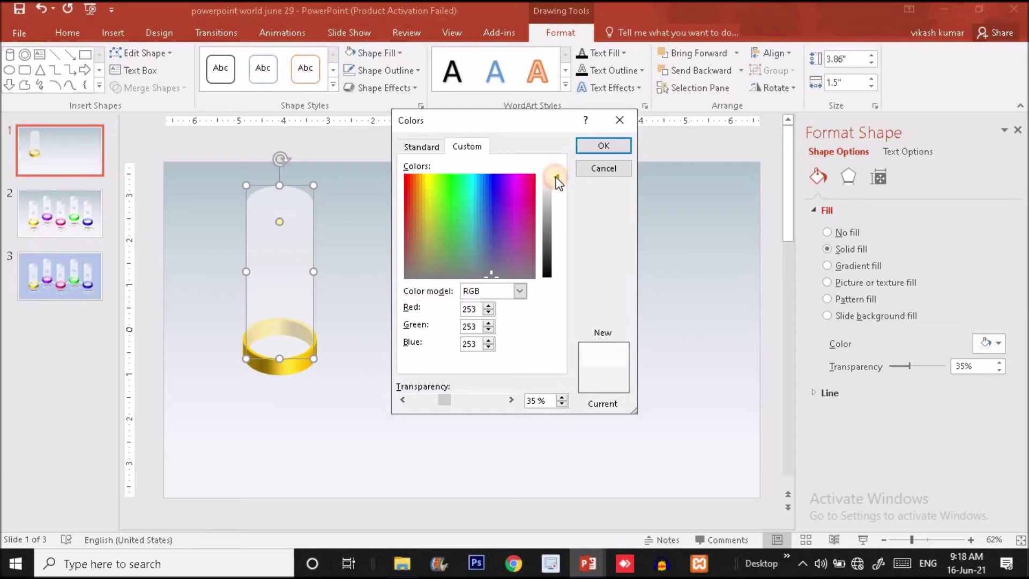
left_click(623, 147)
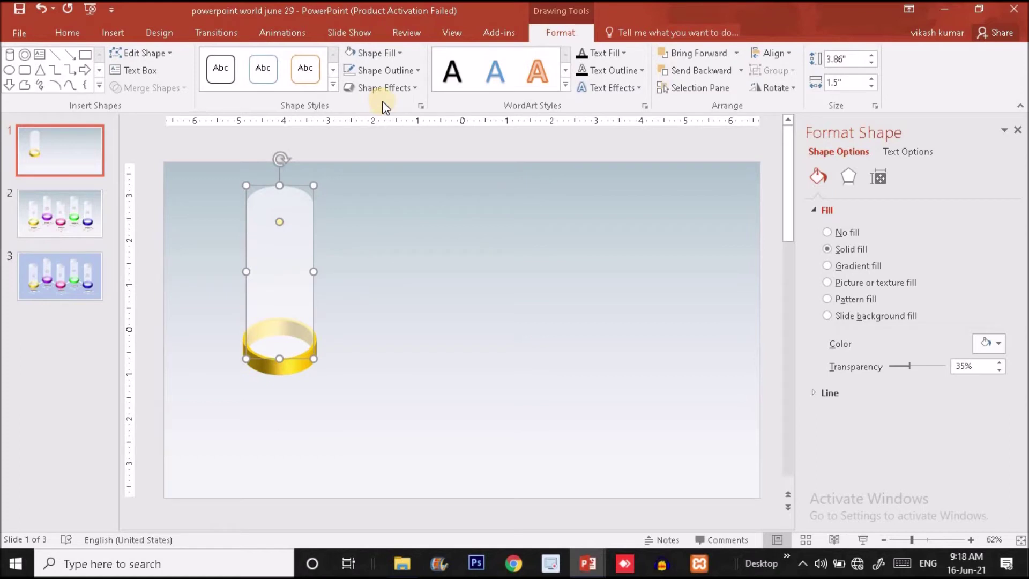
key("ctrl+z")
key("ctrl+y")
mouse_move(911, 367)
left_mouse_down()
mouse_move(922, 365)
mouse_move(907, 367)
left_mouse_up()
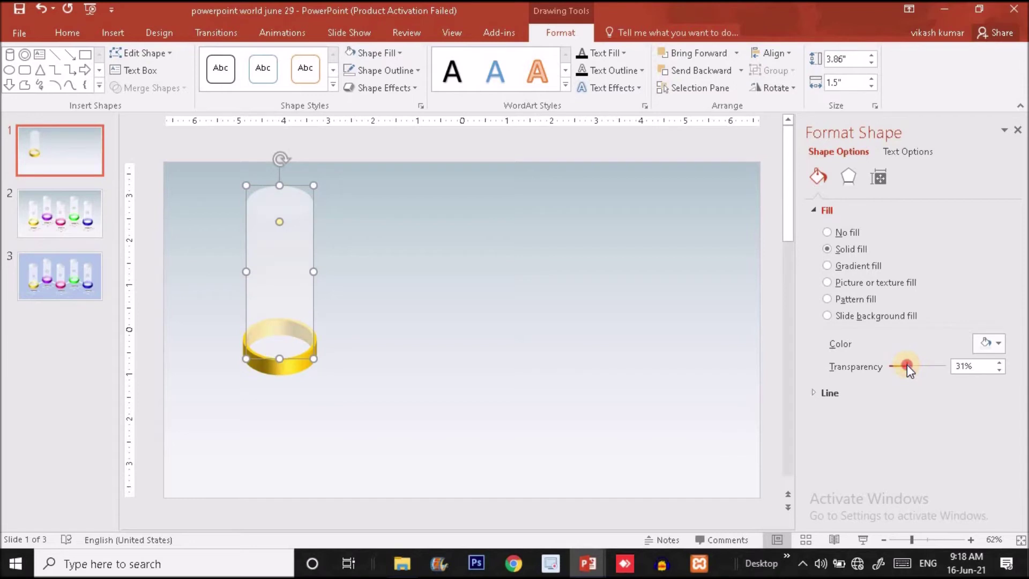